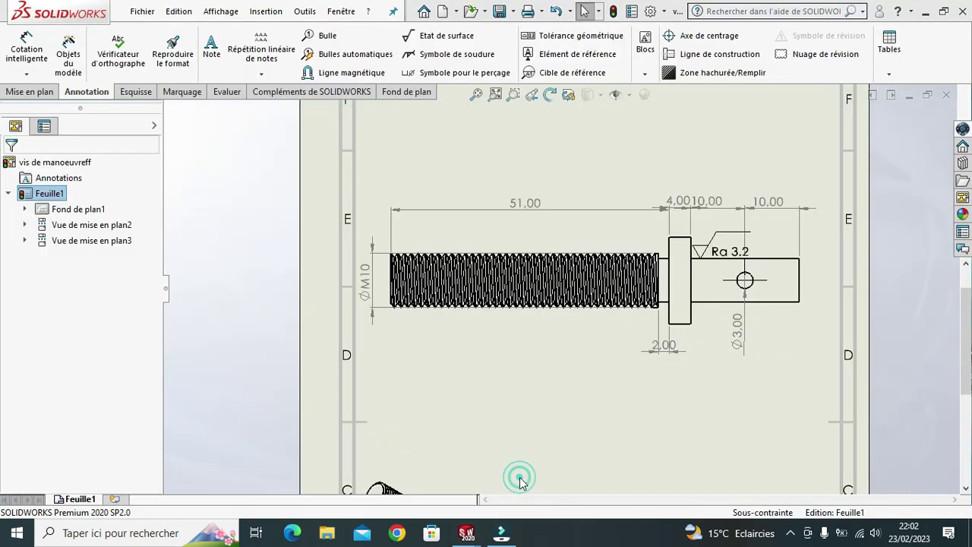
# Bring the empty part document Pièce1 to the front in place of the screw drawing
pyautogui.click(520, 477)
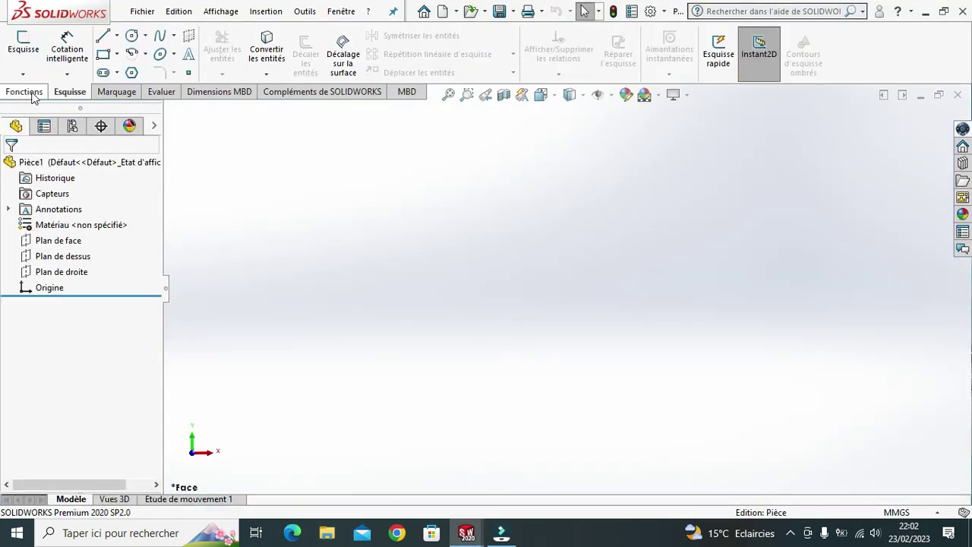
# Start a new line sketch, Esquisse1, on Plan de face
pyautogui.click(57, 243)
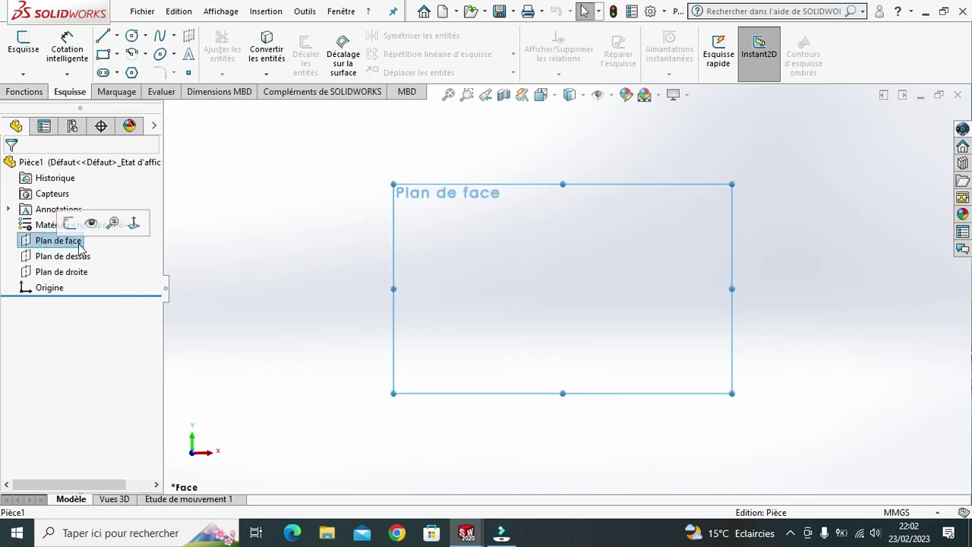
pyautogui.click(103, 36)
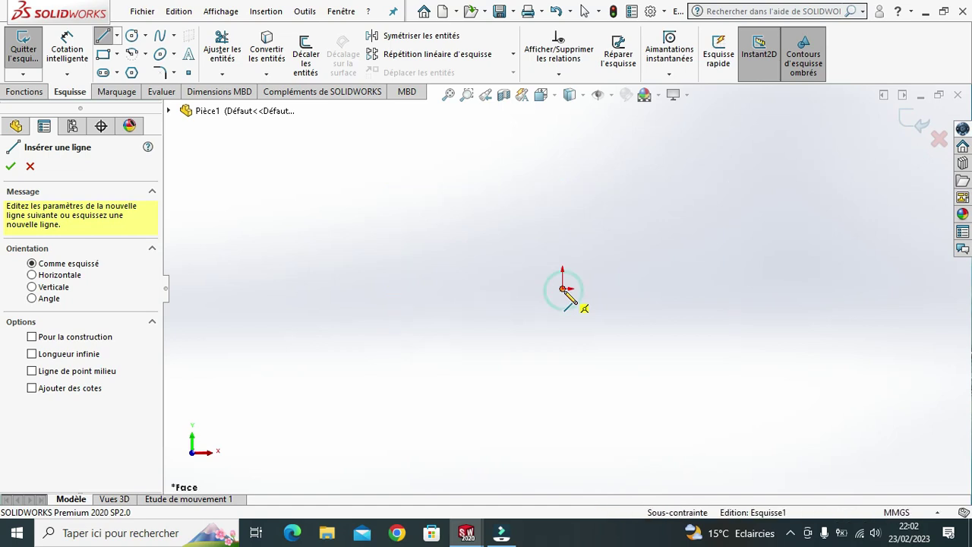
# Draw a closed stepped outline from the origin, a long thin rectangle with a raised collar near the right end
pyautogui.click(563, 290)
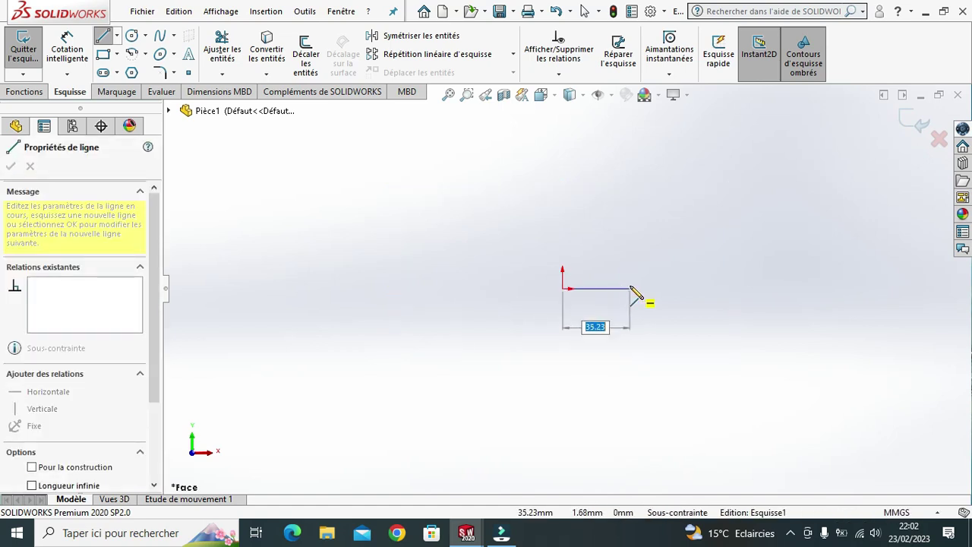
pyautogui.click(744, 288)
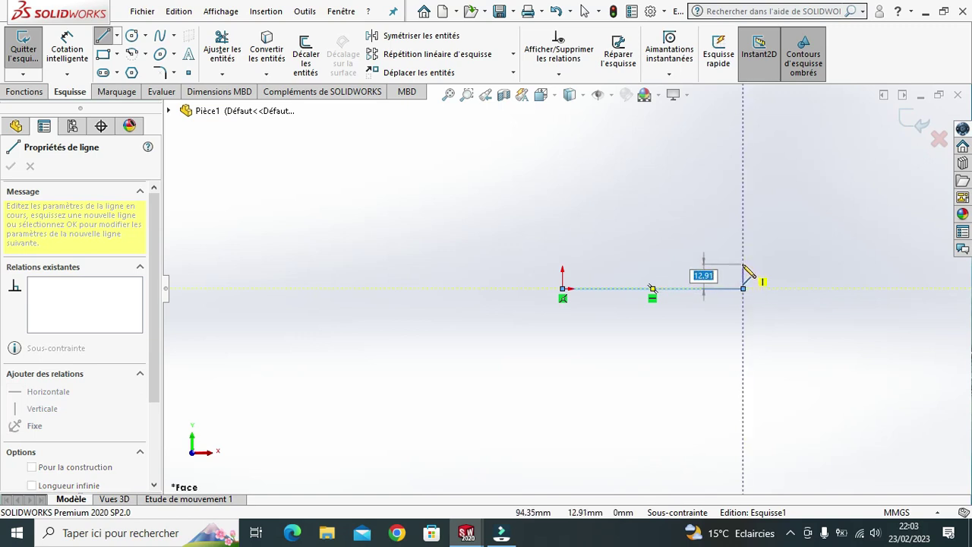
pyautogui.click(743, 265)
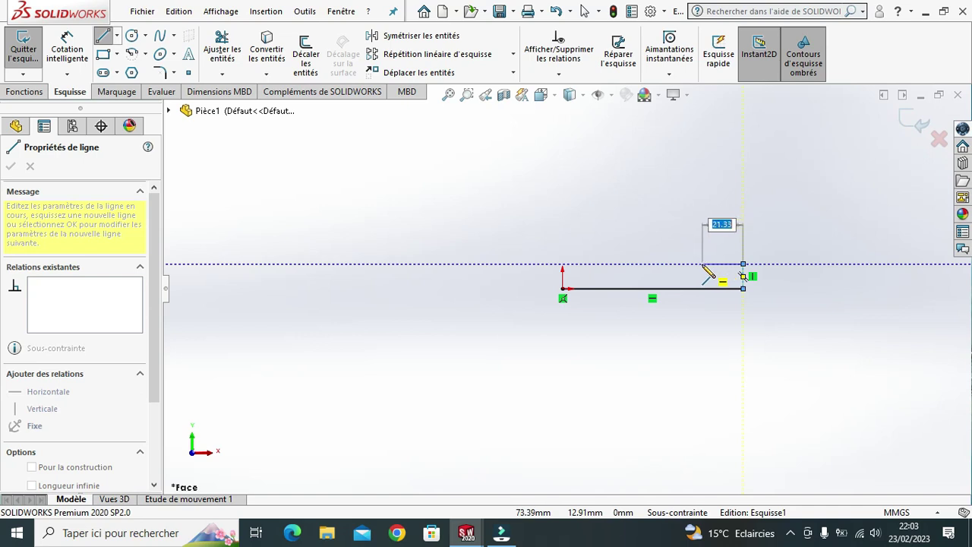
pyautogui.click(693, 264)
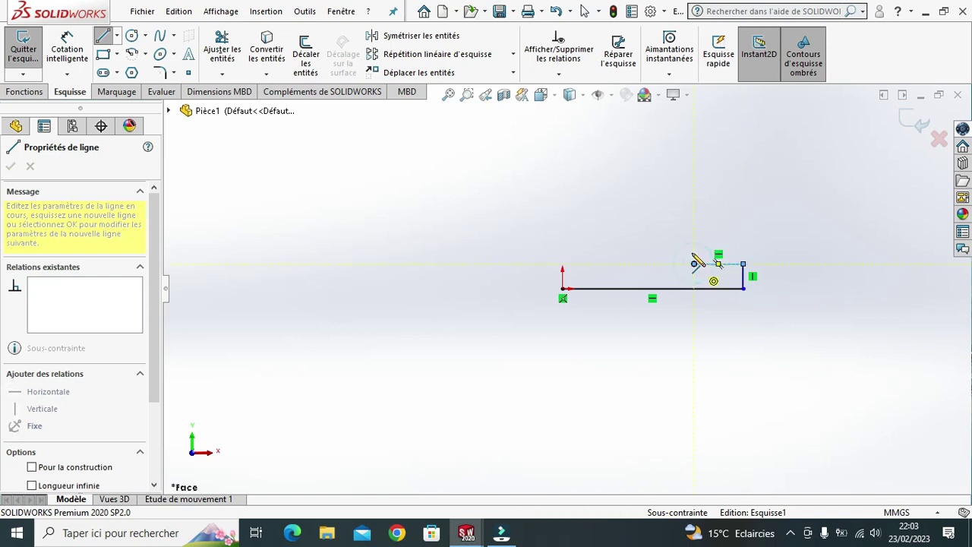
pyautogui.click(692, 254)
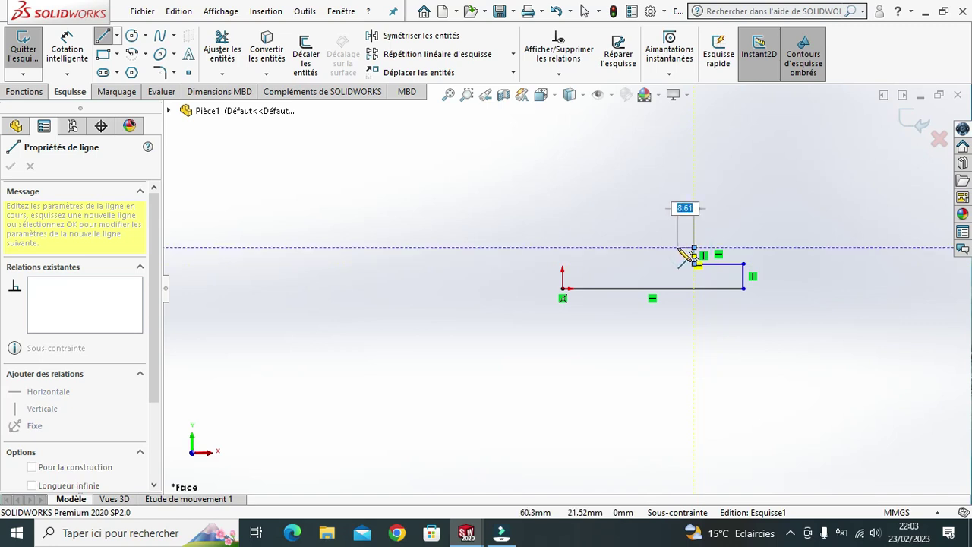
pyautogui.click(678, 249)
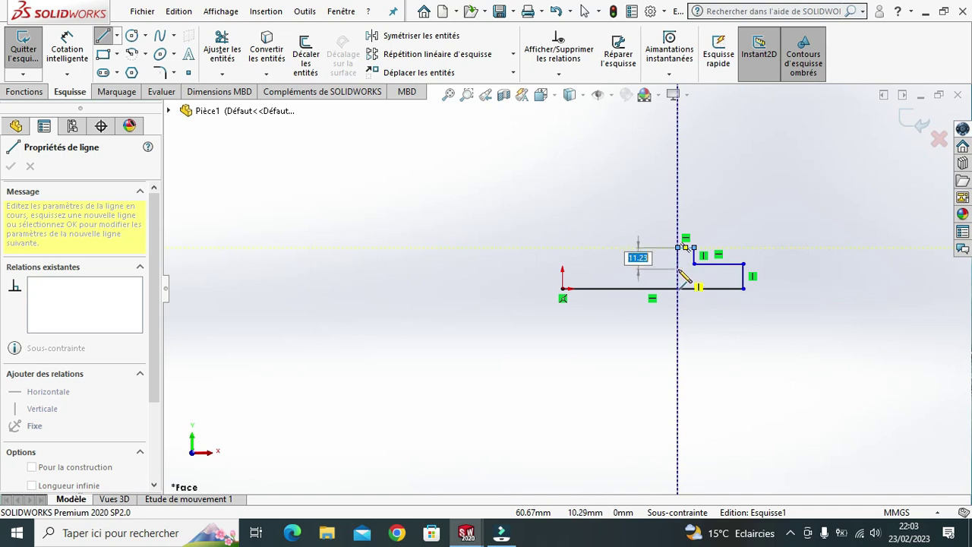
pyautogui.click(678, 262)
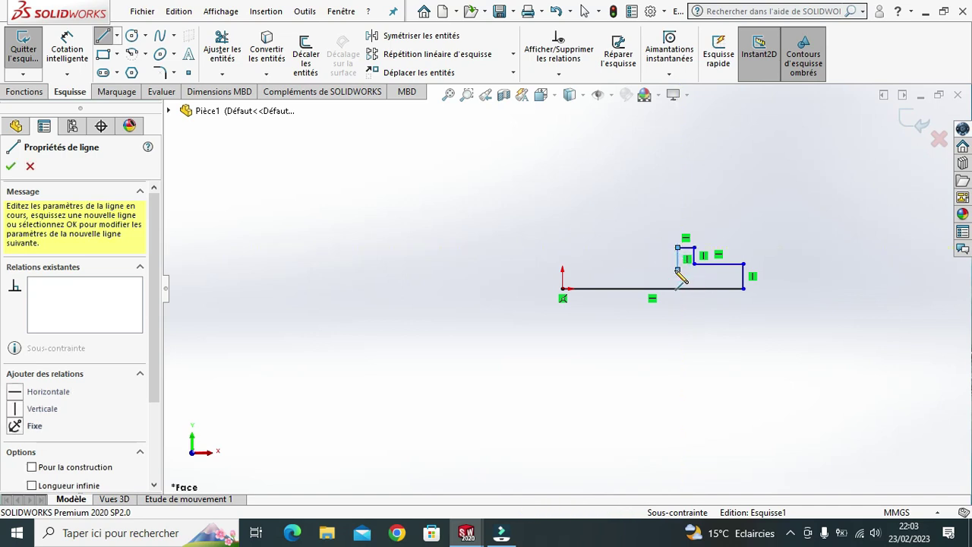
pyautogui.click(677, 267)
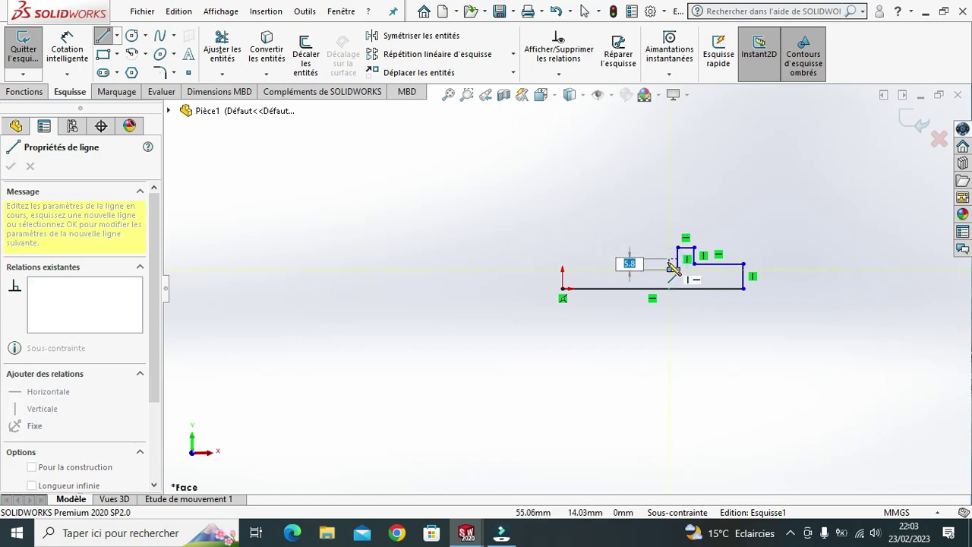
pyautogui.click(669, 267)
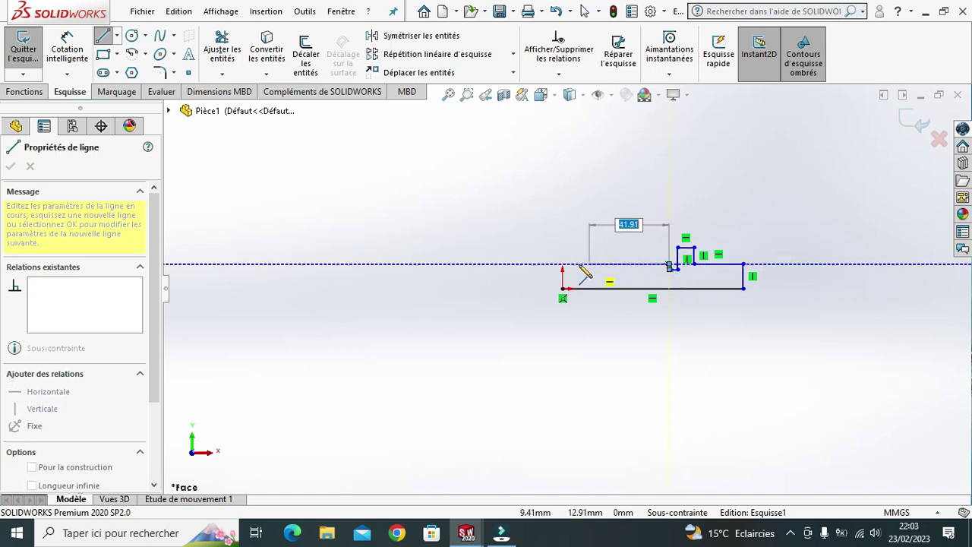
pyautogui.click(563, 267)
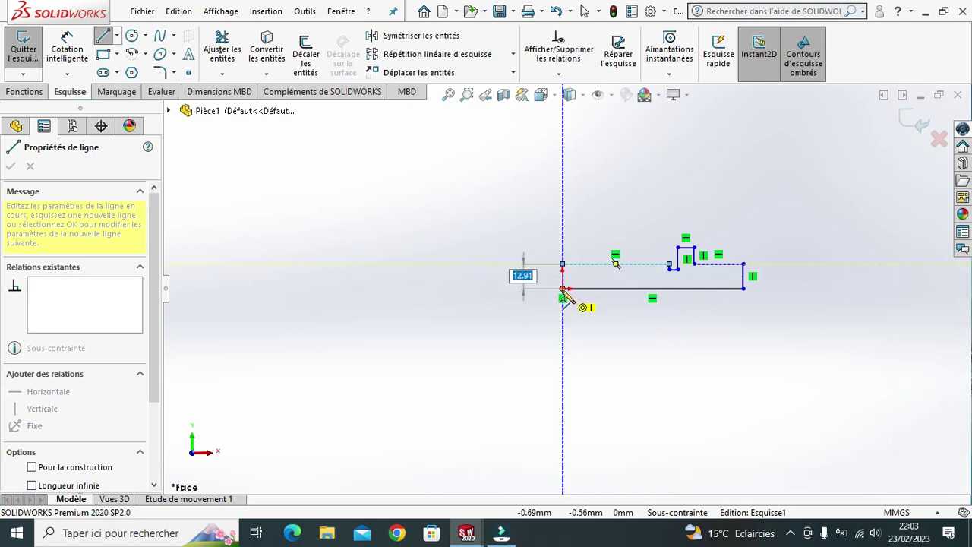
pyautogui.click(563, 289)
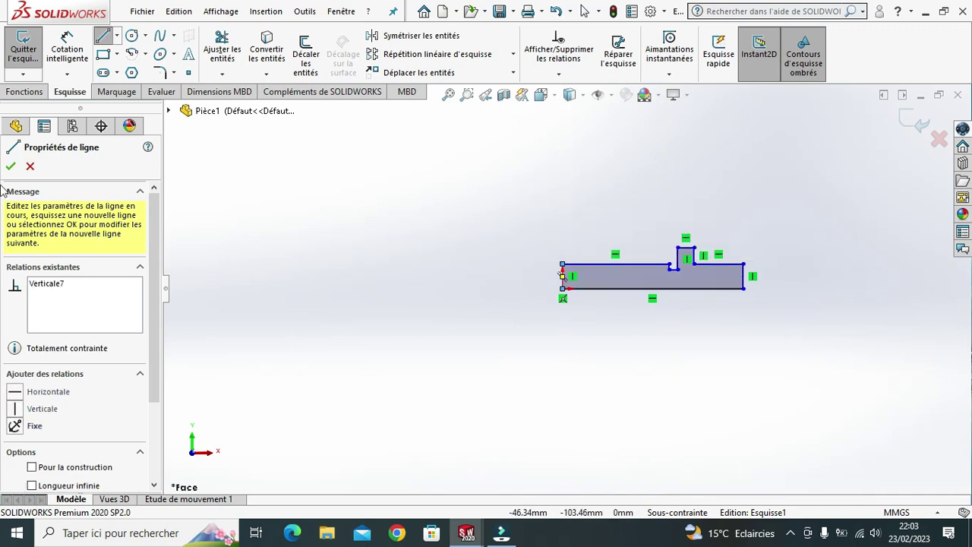
# Start Smart Dimension, check the reference drawing, then select the 94.72 bottom edge
pyautogui.click(67, 53)
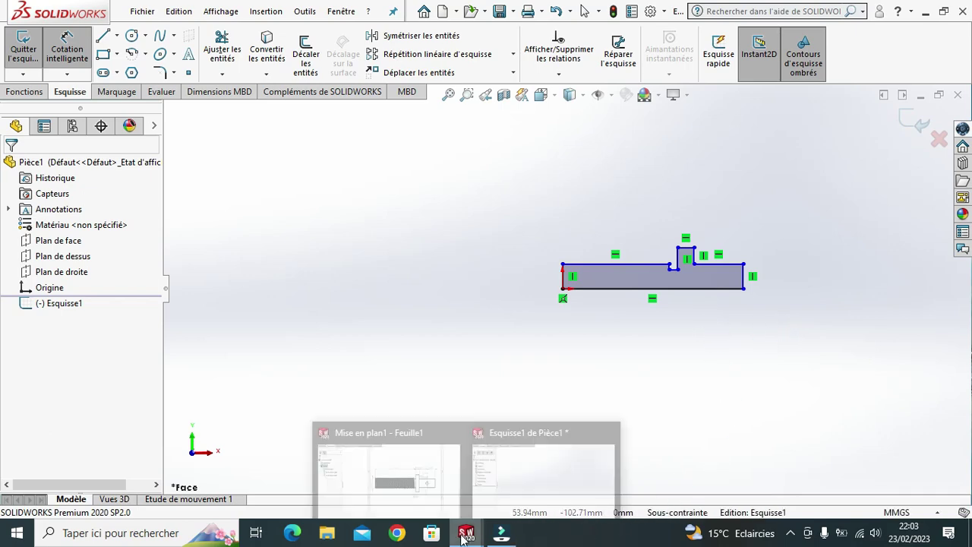
pyautogui.moveTo(466, 533)
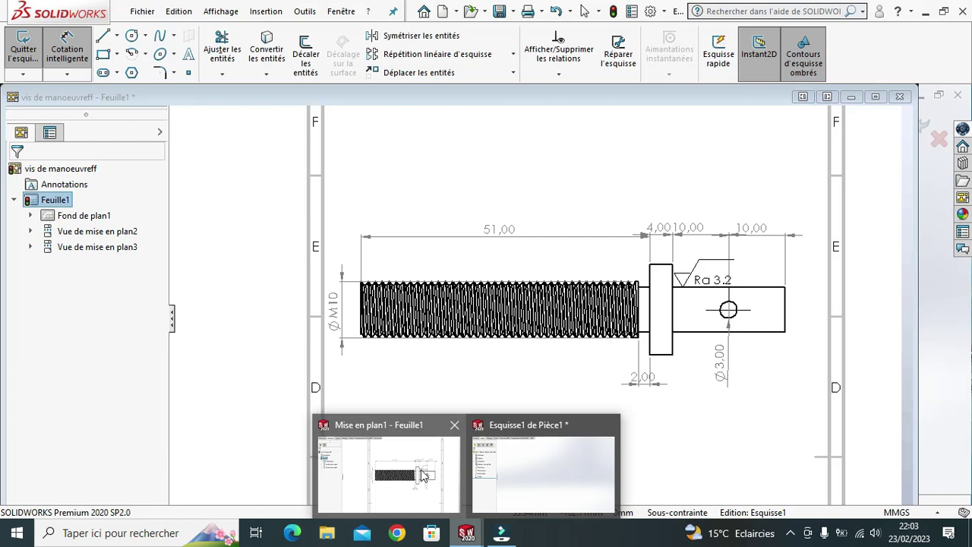
pyautogui.click(525, 480)
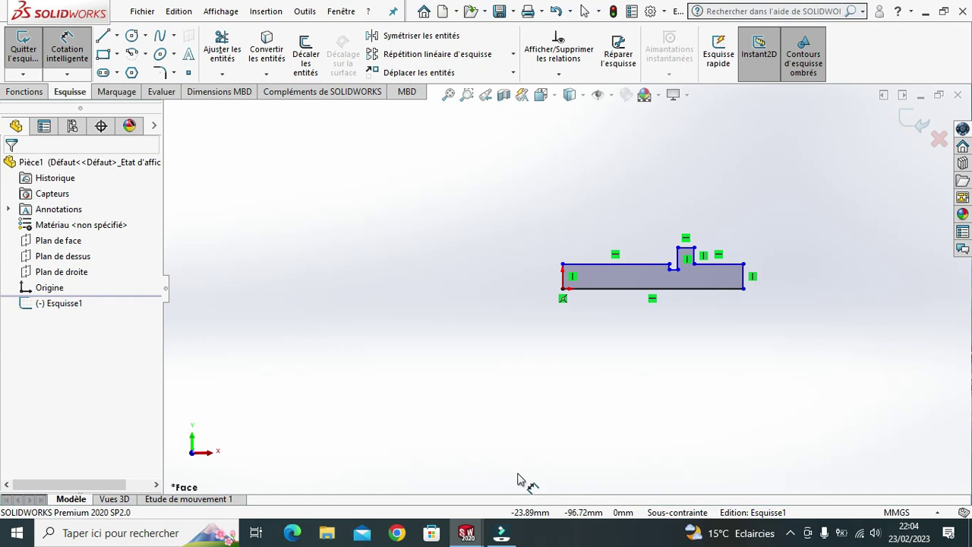
pyautogui.click(625, 288)
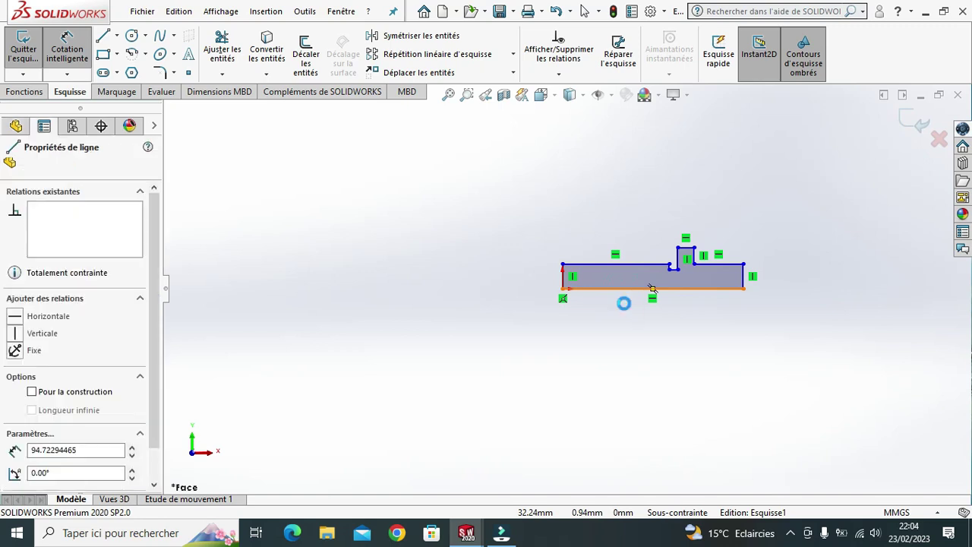
# Dimension the bottom edge to 75 mm and the right-end height to 5 mm
pyautogui.click(644, 327)
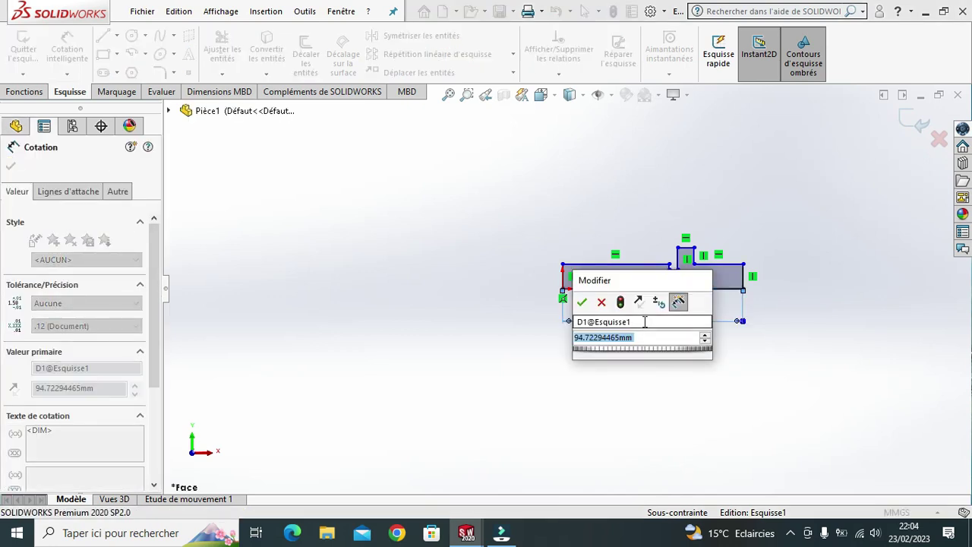
pyautogui.write('75')
pyautogui.press('Return')
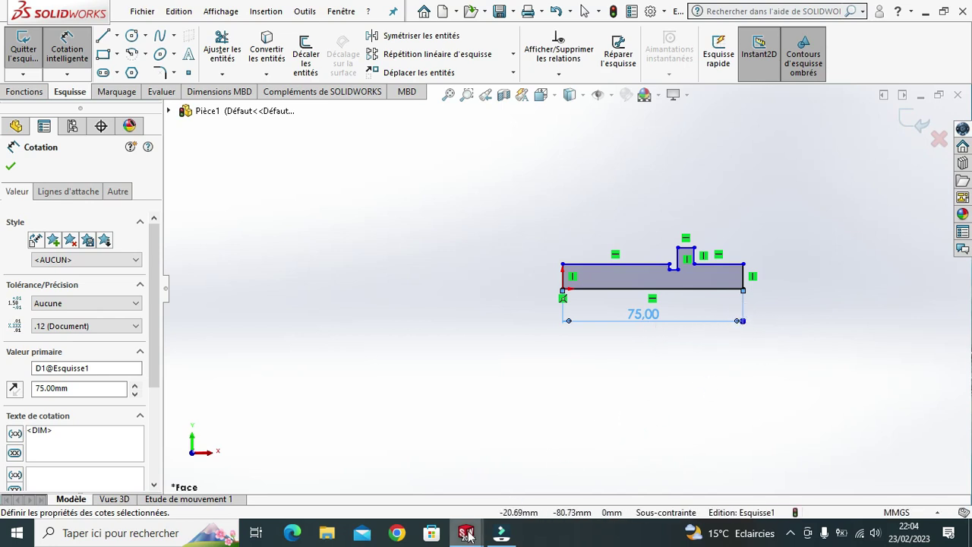
pyautogui.click(744, 266)
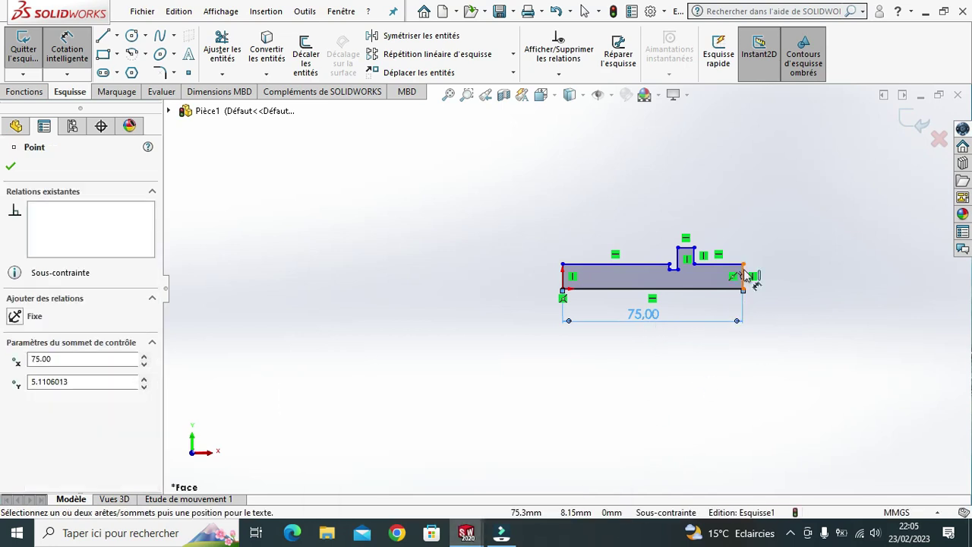
pyautogui.click(744, 266)
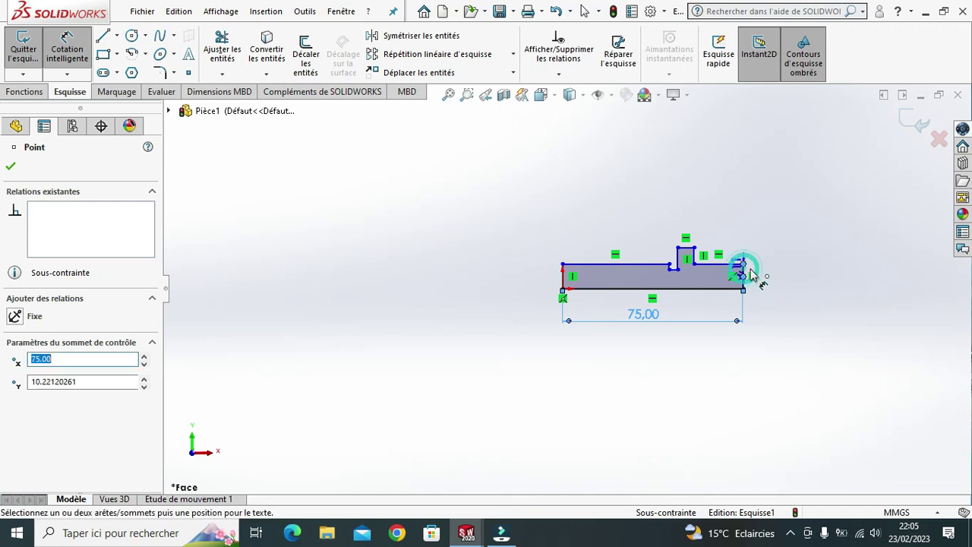
pyautogui.click(795, 278)
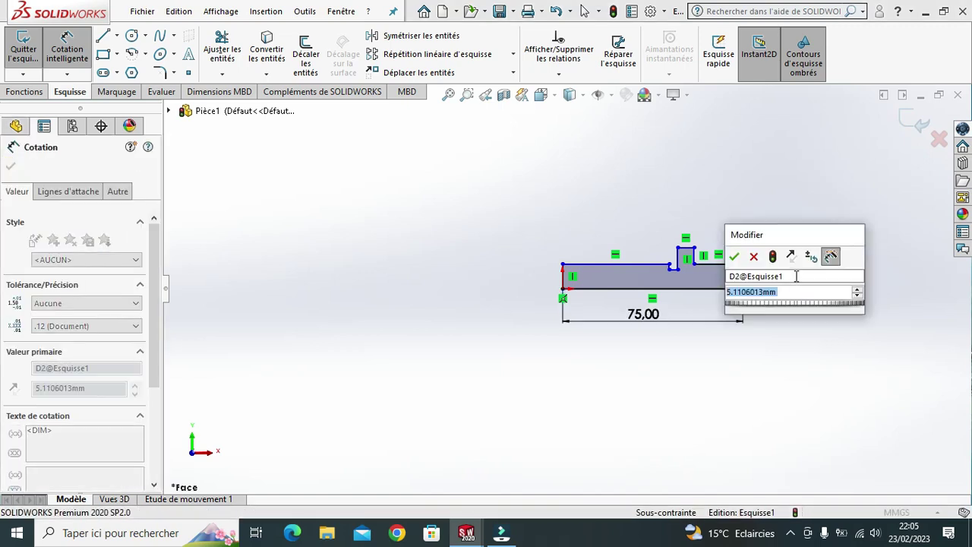
pyautogui.write('5')
pyautogui.press('Return')
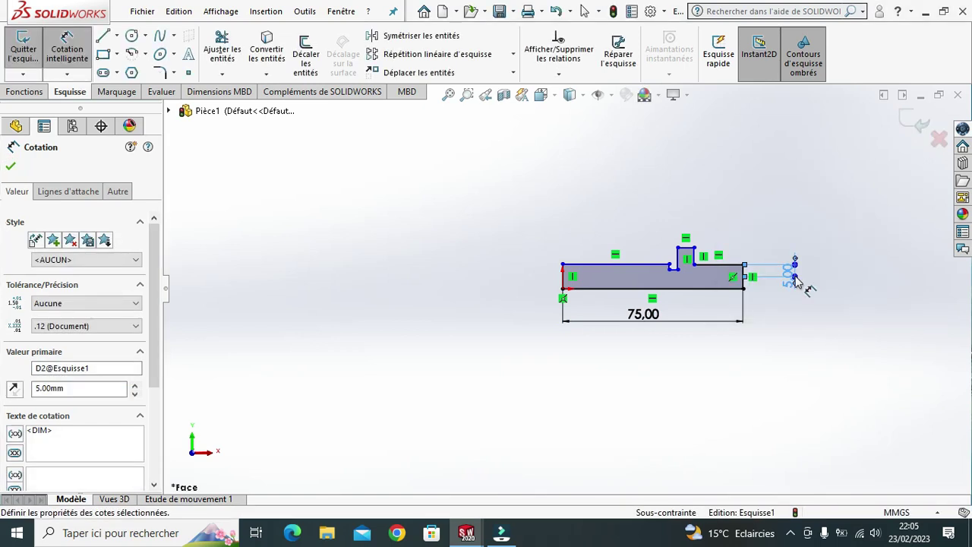
pyautogui.click(694, 264)
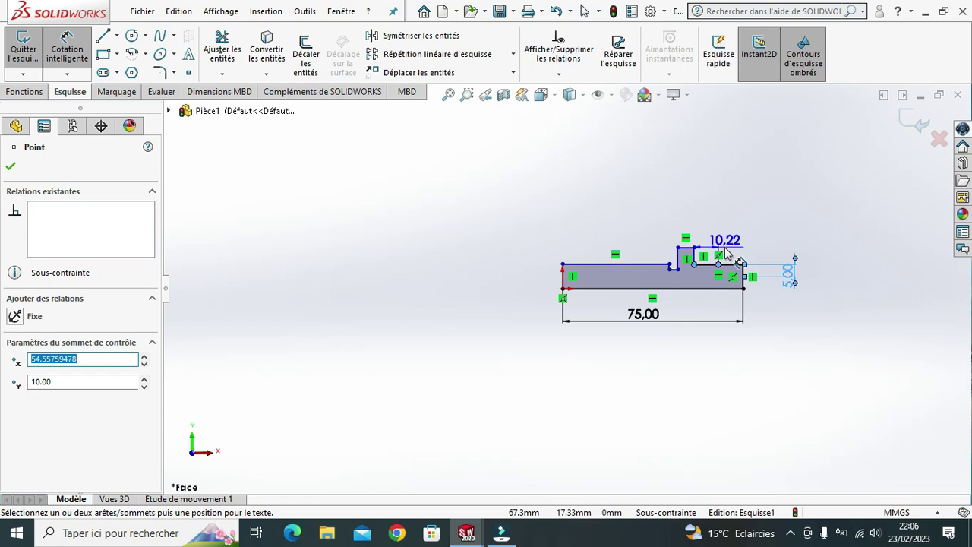
# Dimension the top right section with a value of 5, and set the collar width to 4 mm
pyautogui.click(726, 249)
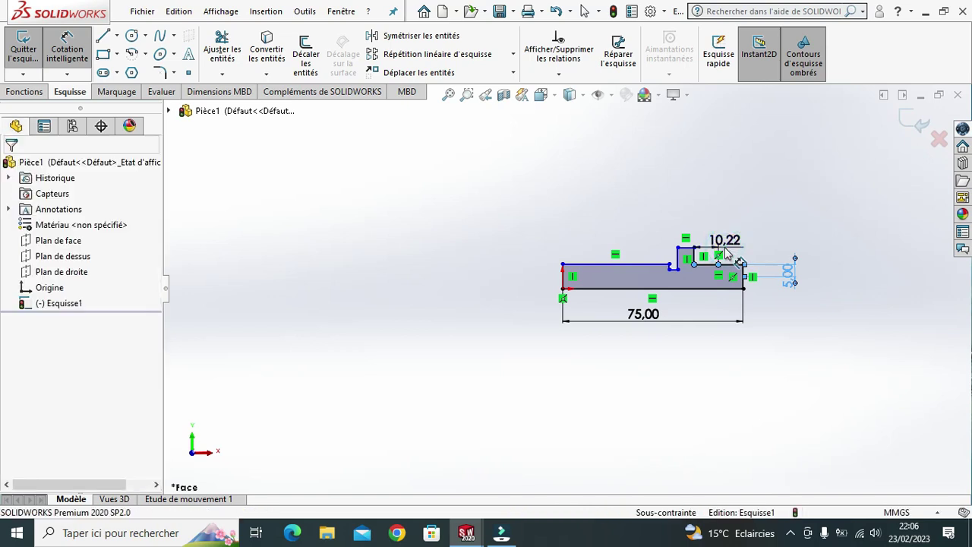
pyautogui.click(726, 248)
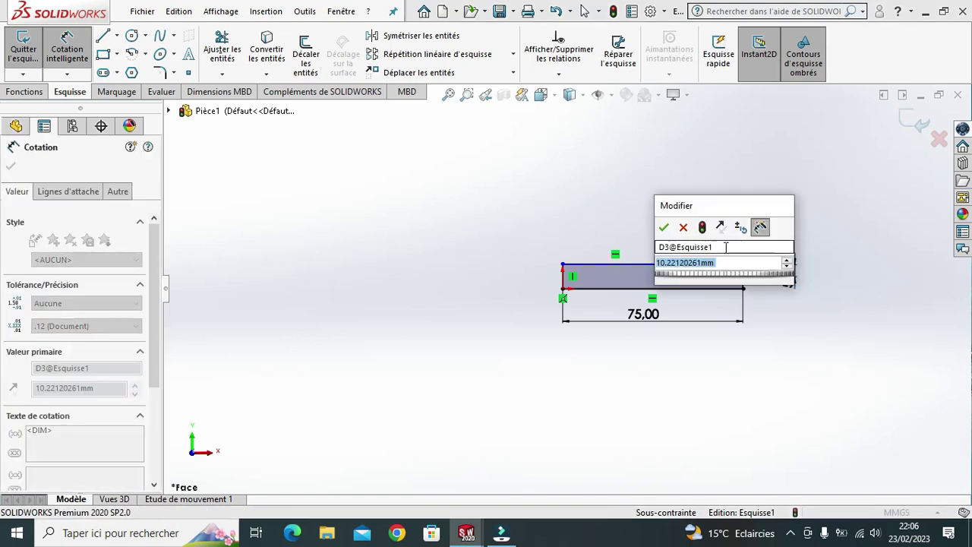
pyautogui.write('5')
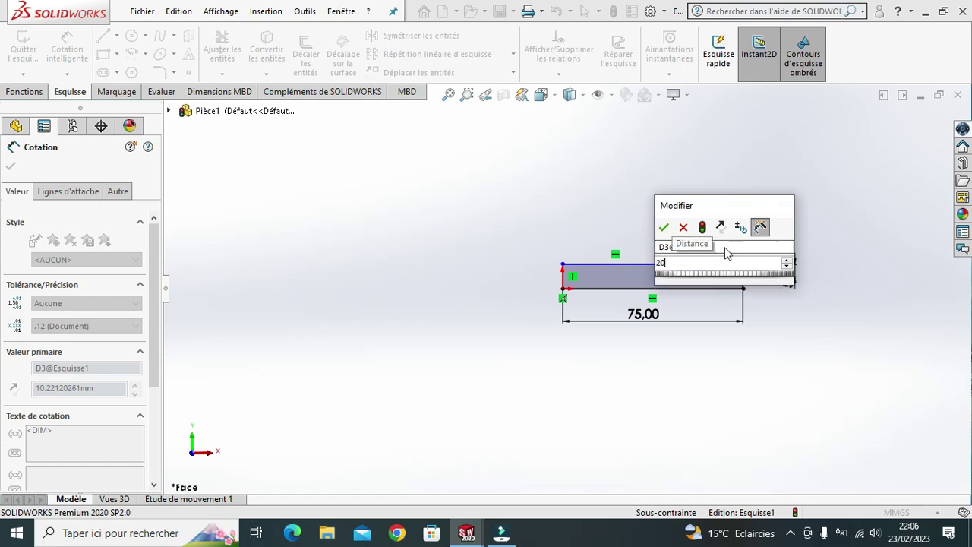
pyautogui.press('Return')
pyautogui.click(408, 240)
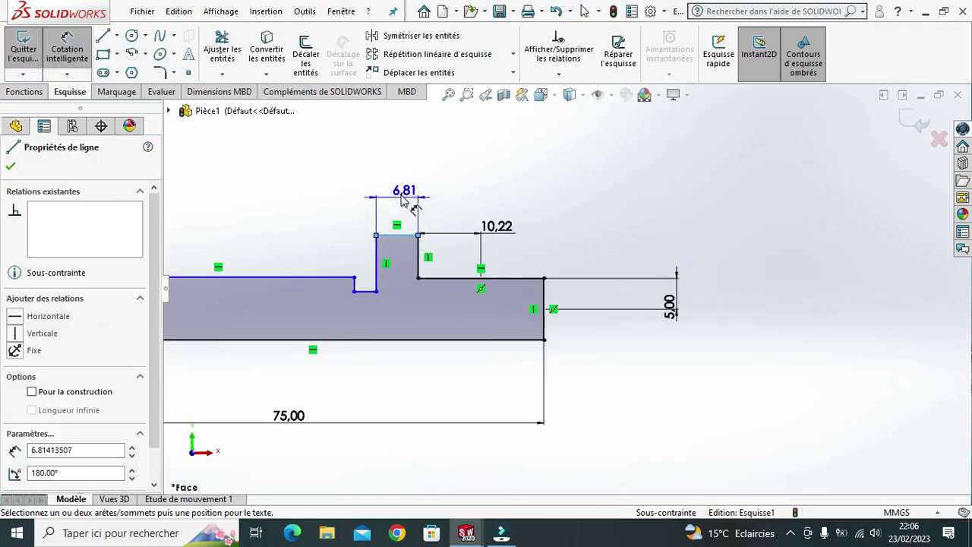
pyautogui.click(400, 195)
pyautogui.click(400, 196)
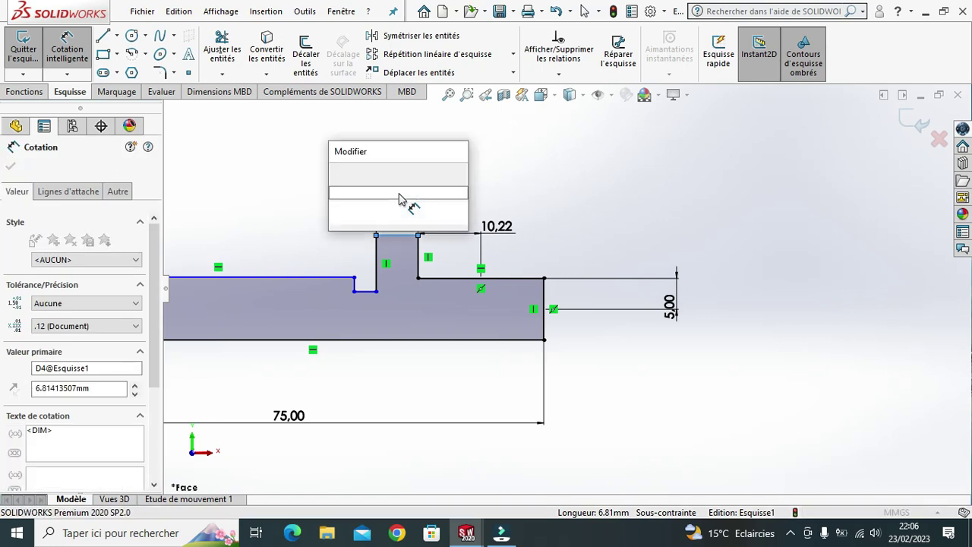
pyautogui.write('4')
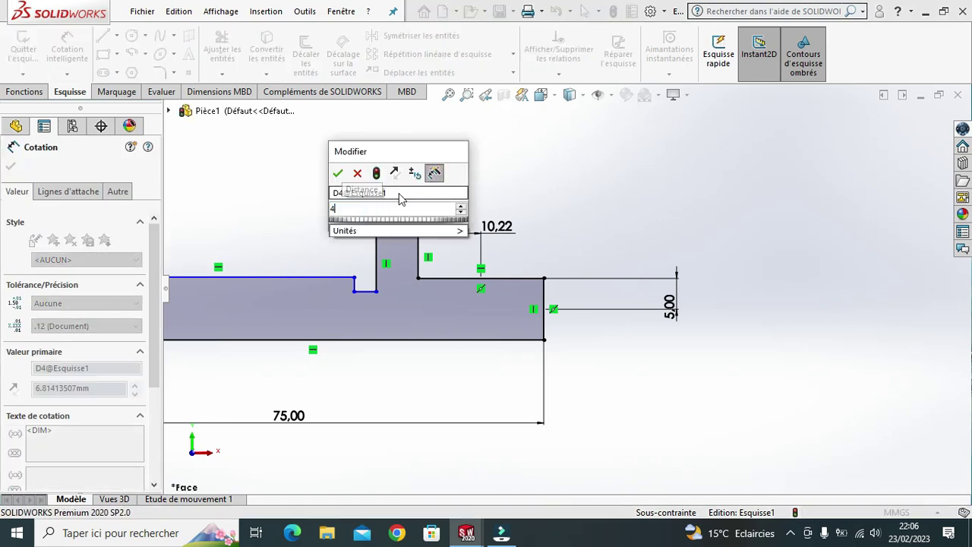
pyautogui.press('Return')
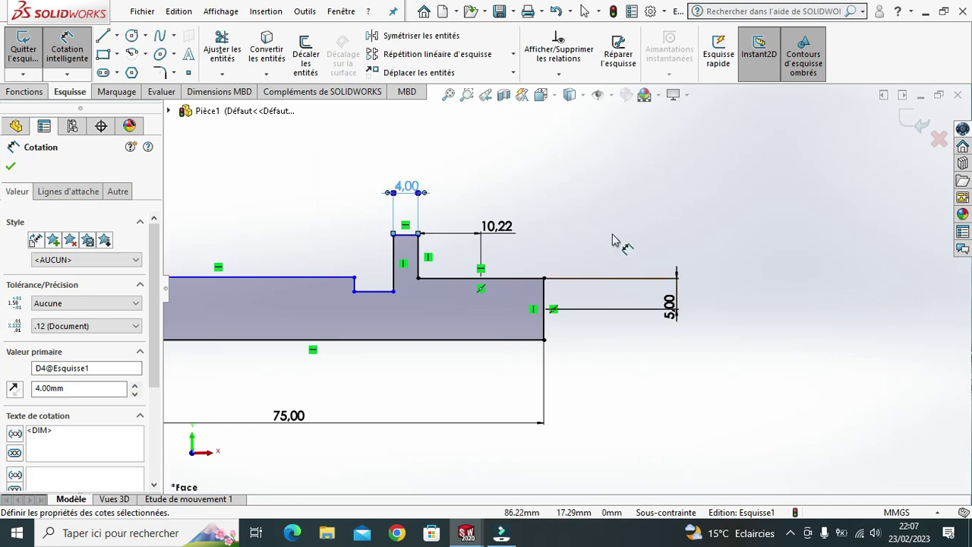
# Change the 10.22 distance after the collar to 10 mm
pyautogui.click(508, 233)
pyautogui.doubleClick(501, 225)
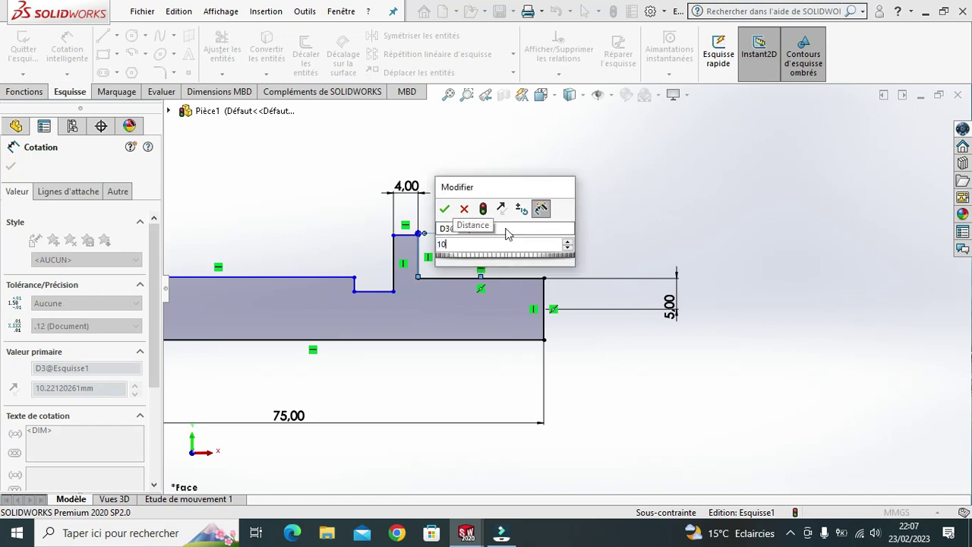
pyautogui.click(445, 208)
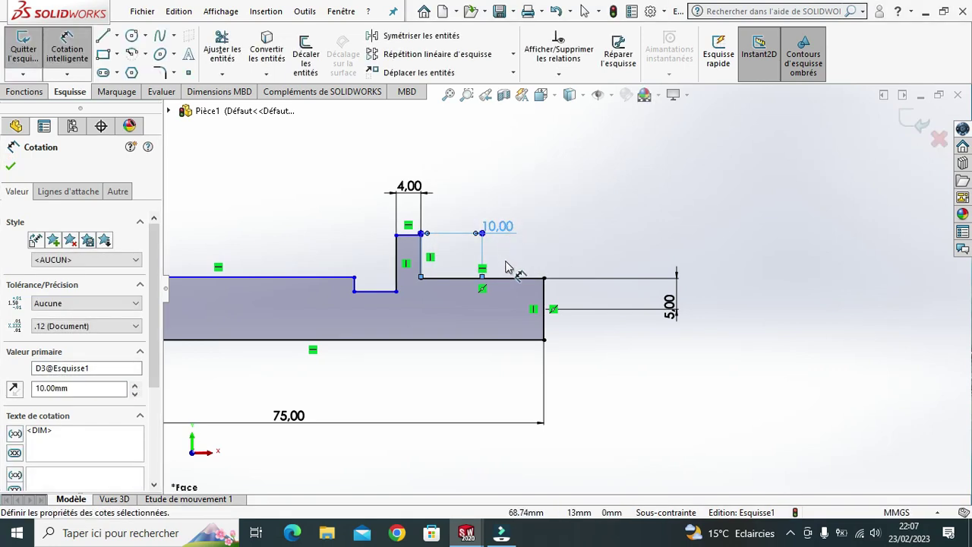
pyautogui.press('Escape')
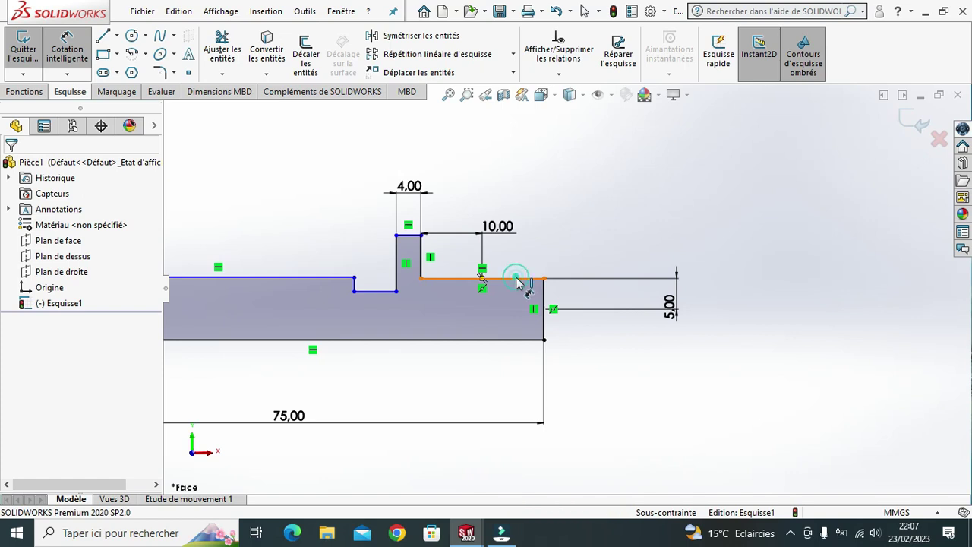
# Add a 20.00 dimension on the right section's top edge and reopen the 5.00 height
pyautogui.click(517, 273)
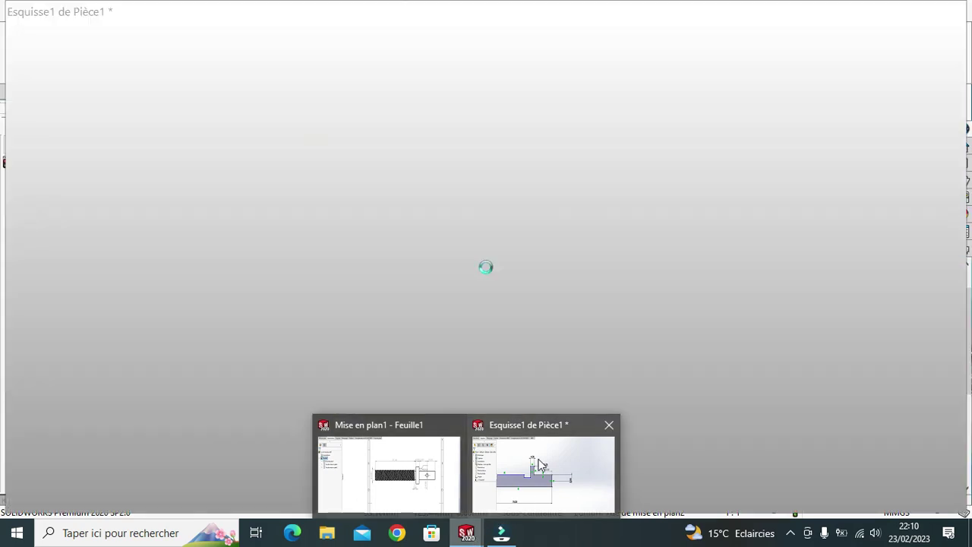
pyautogui.click(537, 458)
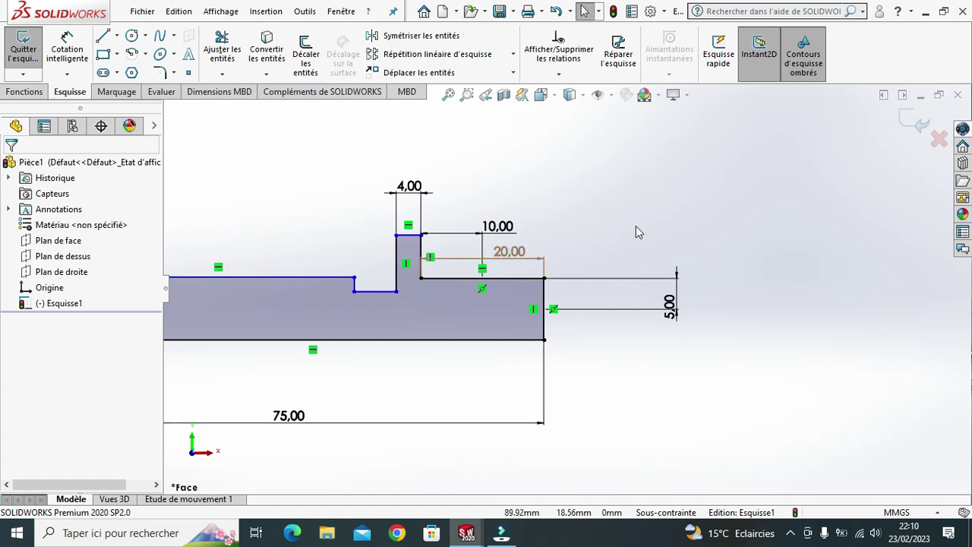
pyautogui.click(672, 308)
pyautogui.write('2.5')
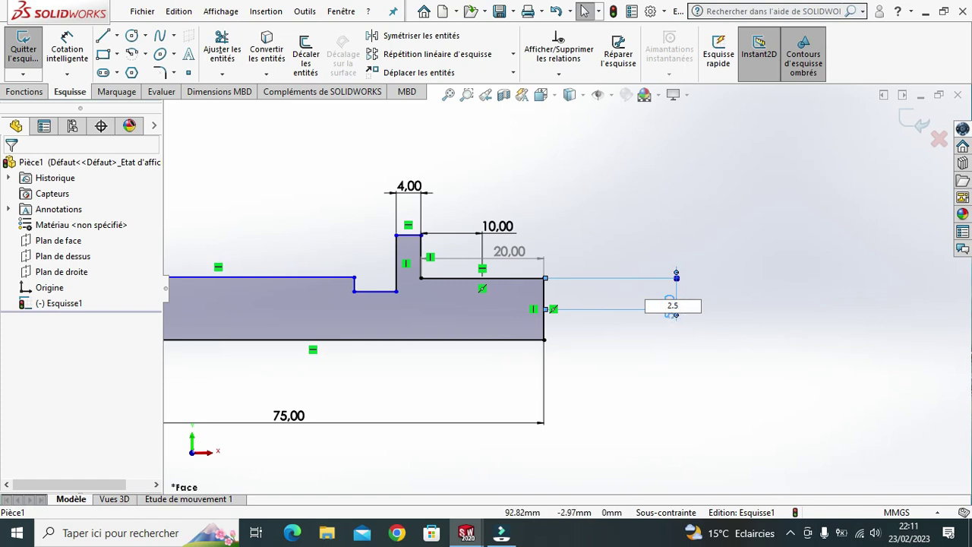
# Set the right-end height to 2.50 and dimension the collar step line to 3.00
pyautogui.press('Return')
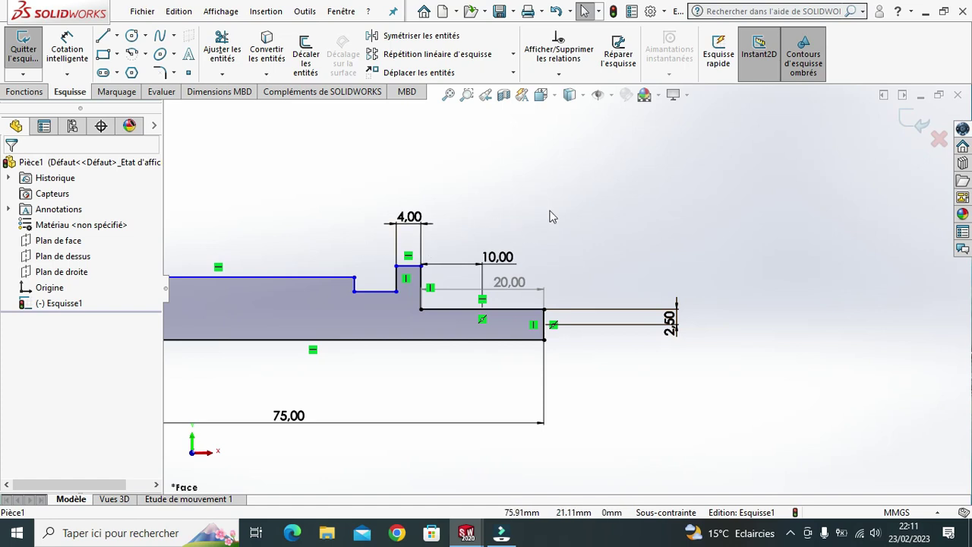
pyautogui.click(423, 299)
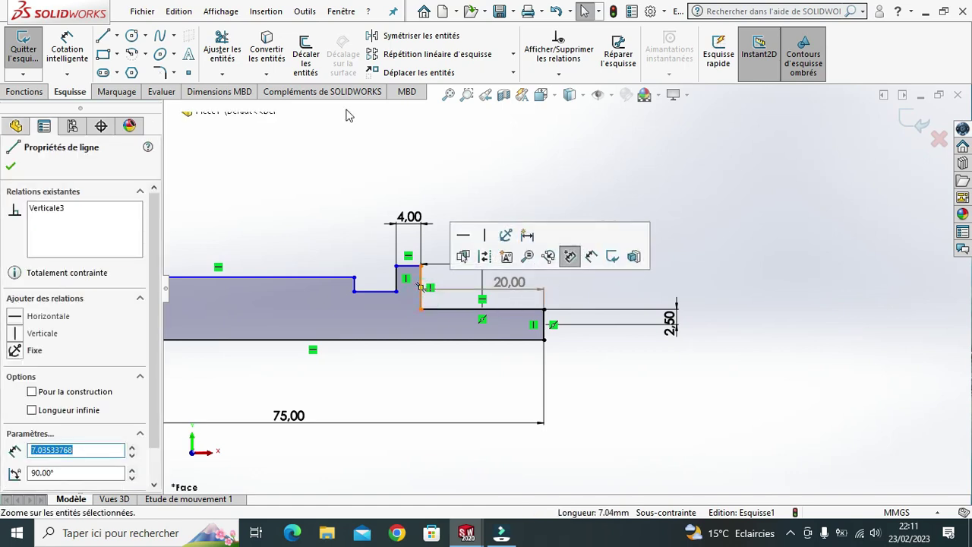
pyautogui.click(67, 47)
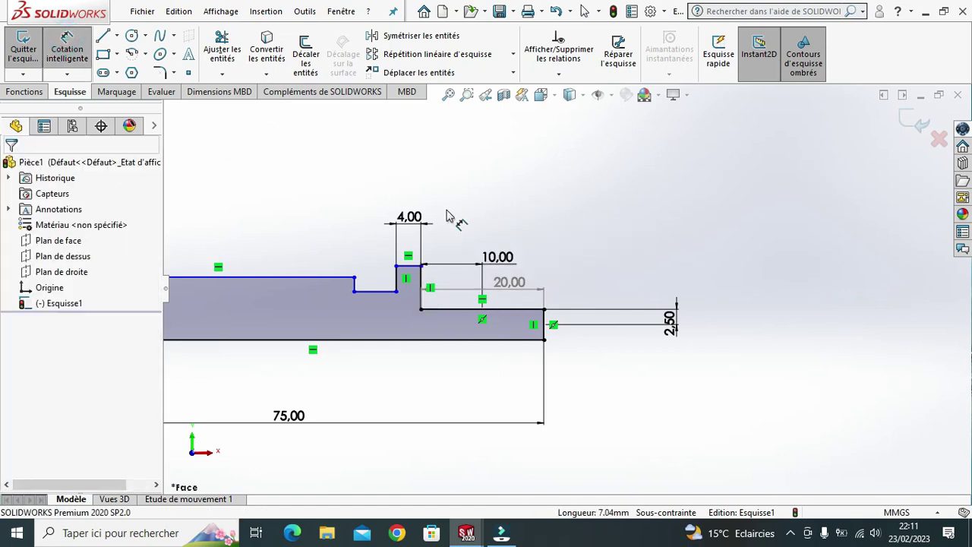
pyautogui.click(423, 301)
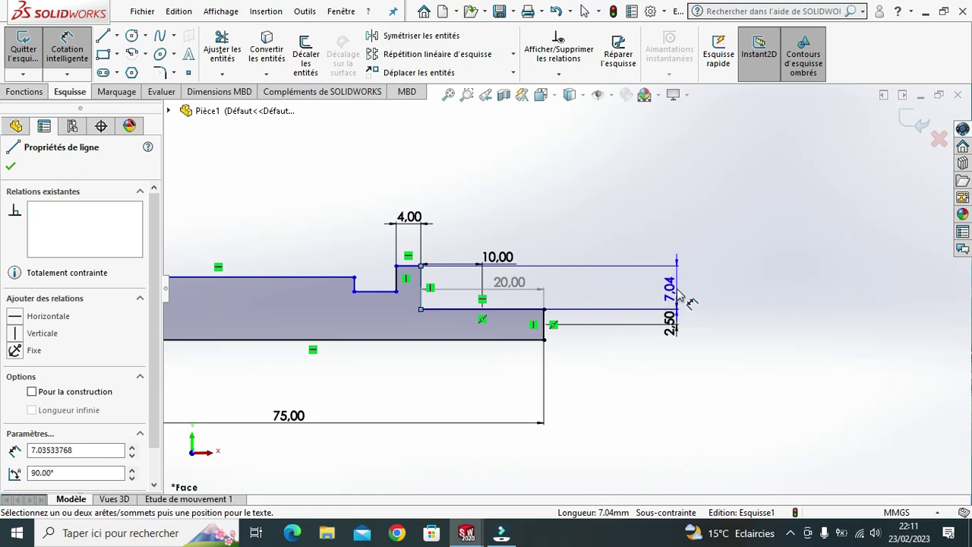
pyautogui.click(680, 294)
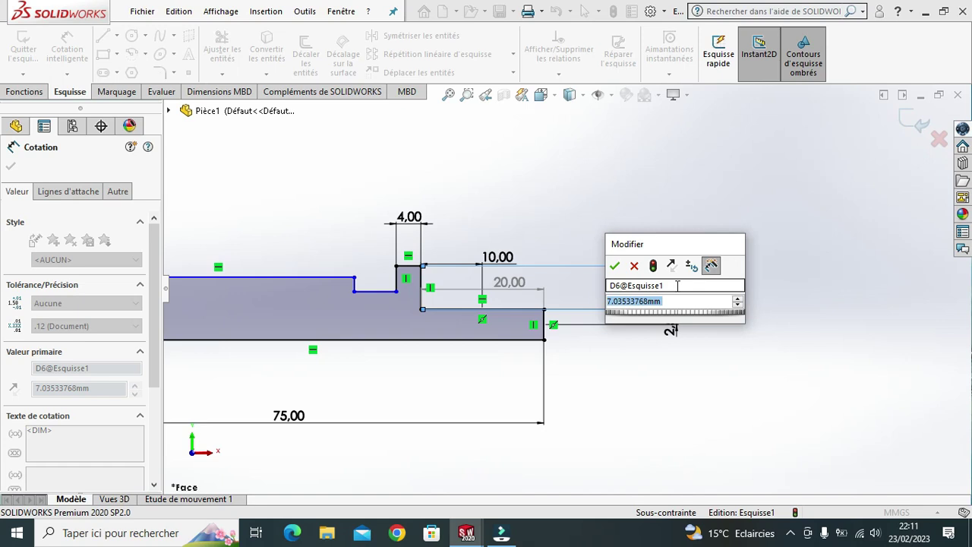
pyautogui.write('3')
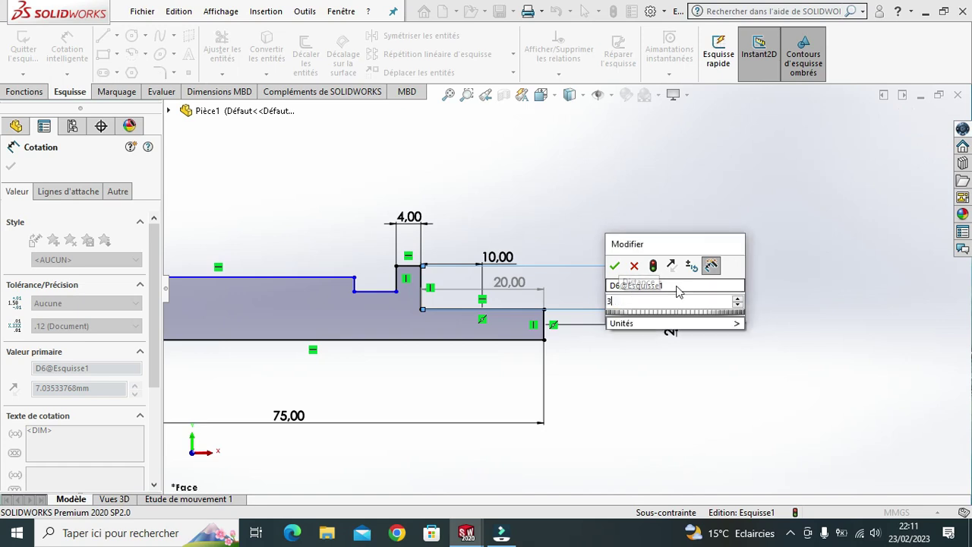
pyautogui.press('Return')
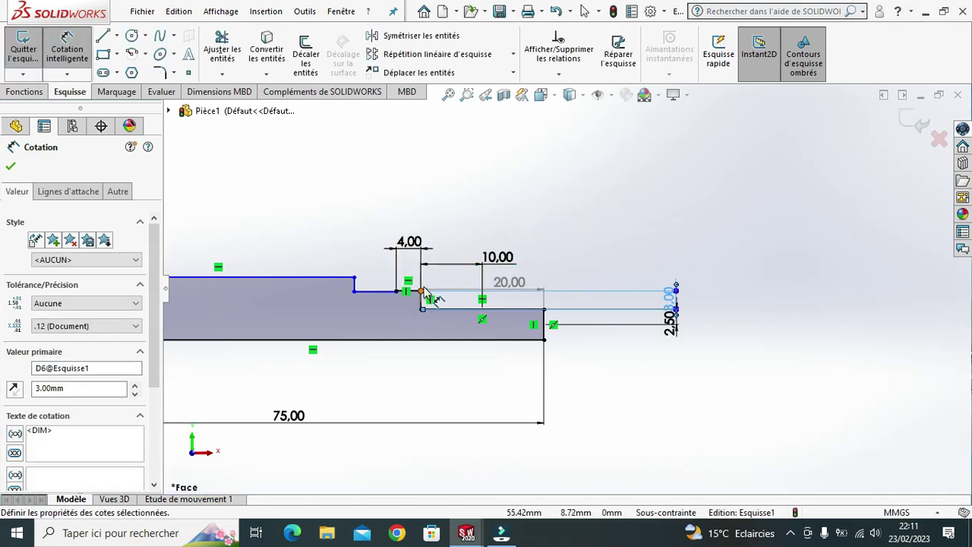
# Dimension the notch's short vertical side to a 4 mm depth
pyautogui.hotkey('ctrl', 'Right')
pyautogui.scroll(-3, 424, 291)
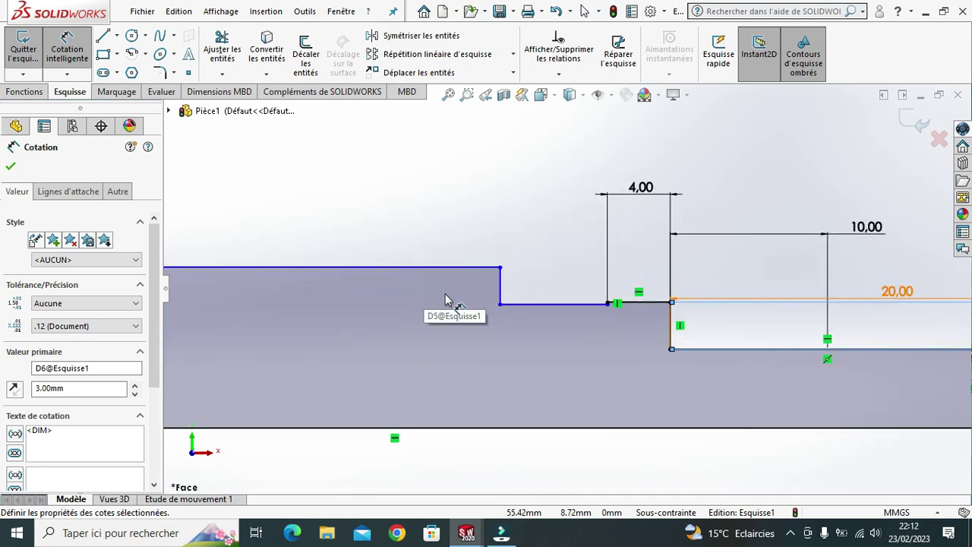
pyautogui.scroll(-1, 614, 311)
pyautogui.scroll(-2, 614, 314)
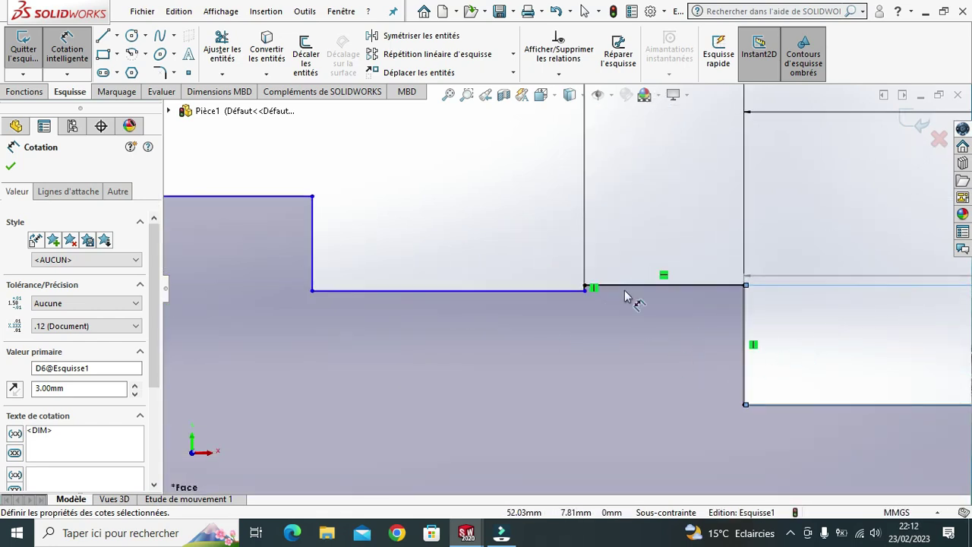
pyautogui.scroll(-3, 628, 297)
pyautogui.scroll(-2, 625, 295)
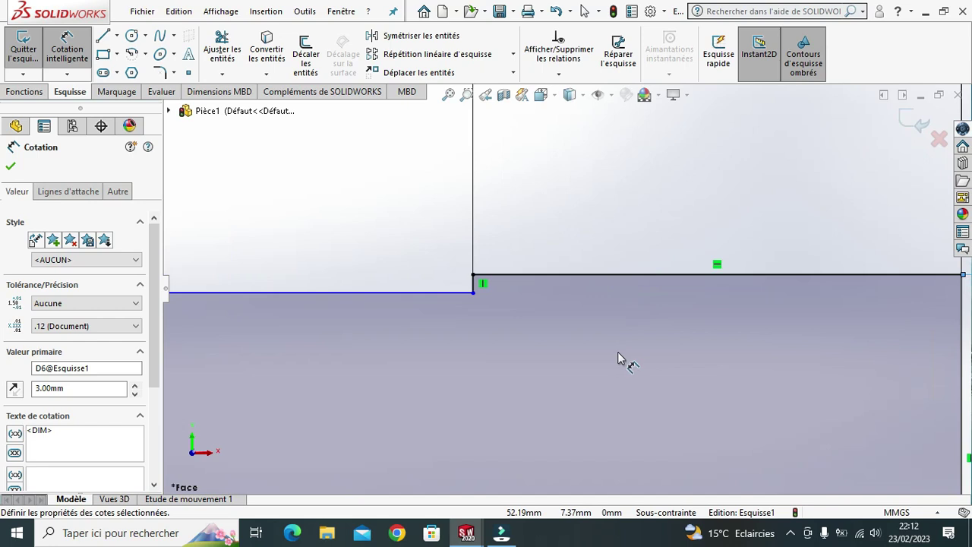
pyautogui.click(474, 289)
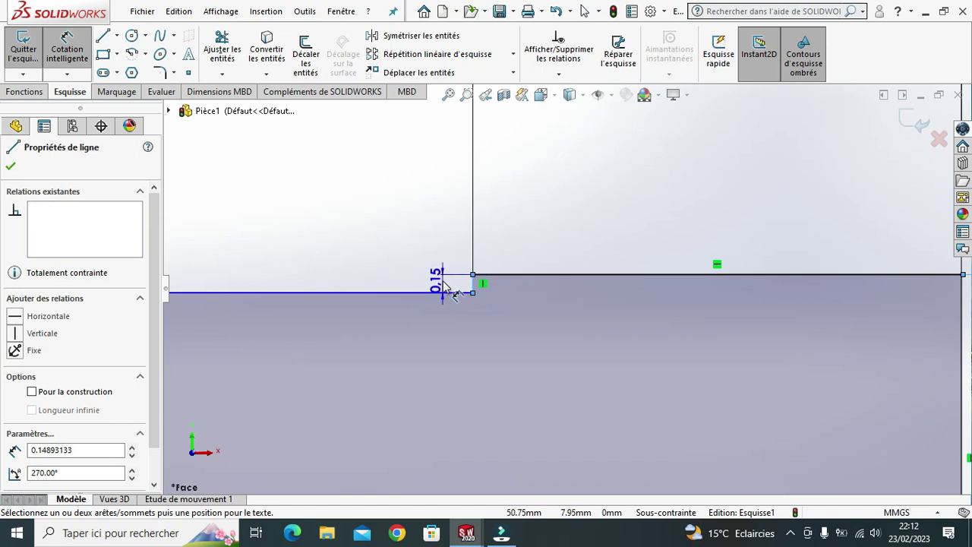
pyautogui.click(444, 282)
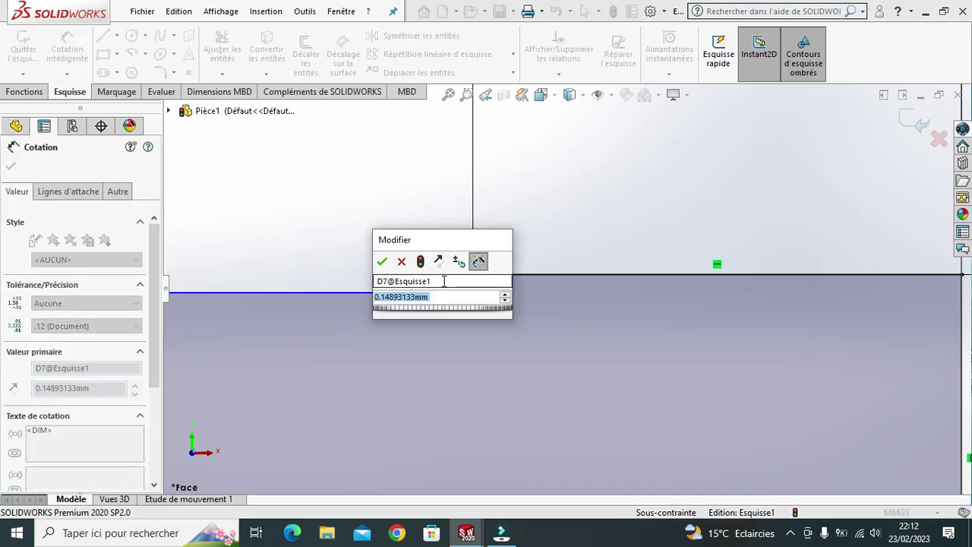
pyautogui.write('4')
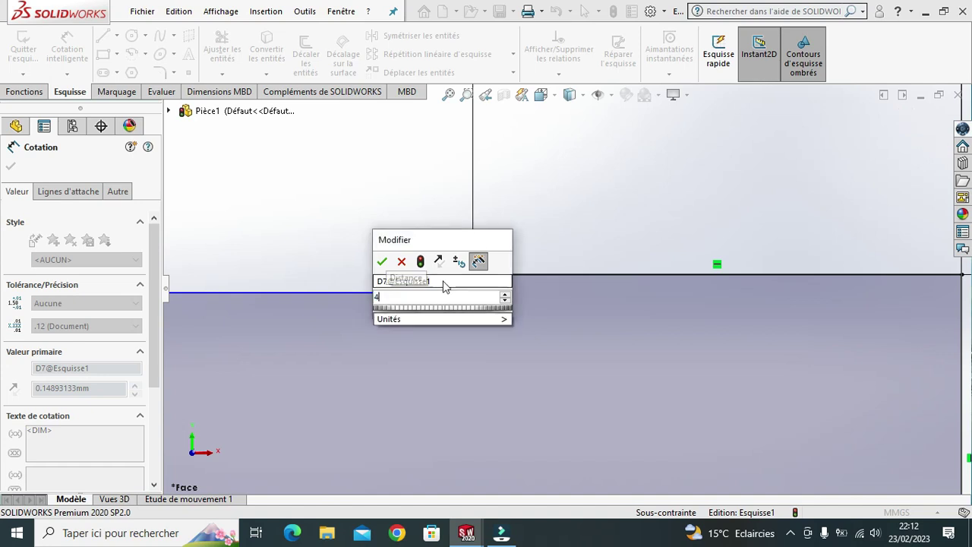
pyautogui.press('Return')
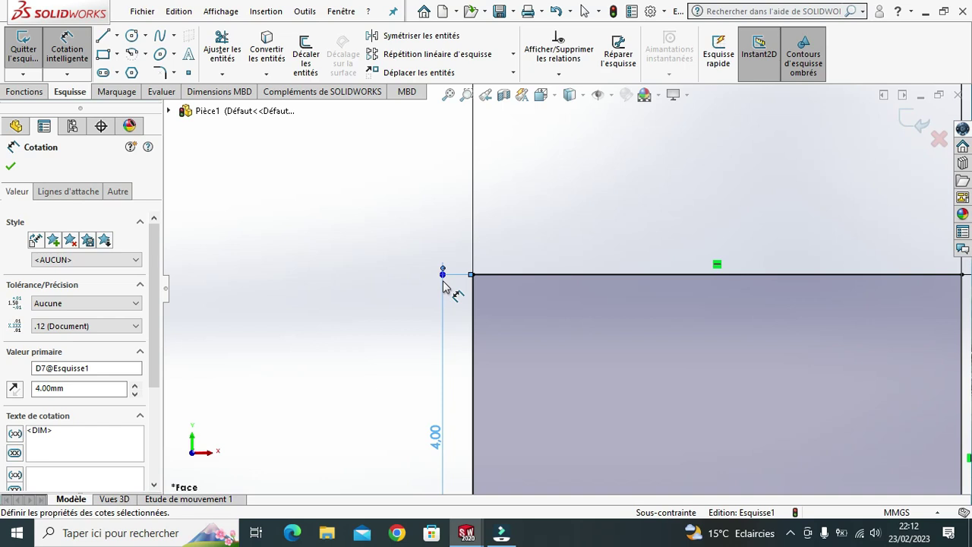
# Change the notch's bottom width from 6.81 to 2 mm and fit the sketch in view
pyautogui.scroll(-1, 445, 287)
pyautogui.scroll(1, 478, 286)
pyautogui.scroll(1, 477, 284)
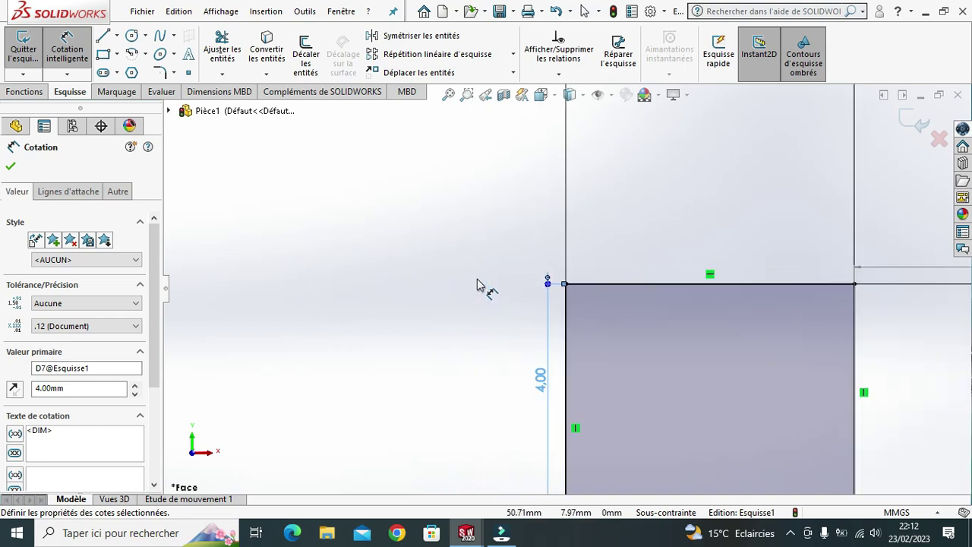
pyautogui.scroll(1, 478, 284)
pyautogui.scroll(1, 477, 284)
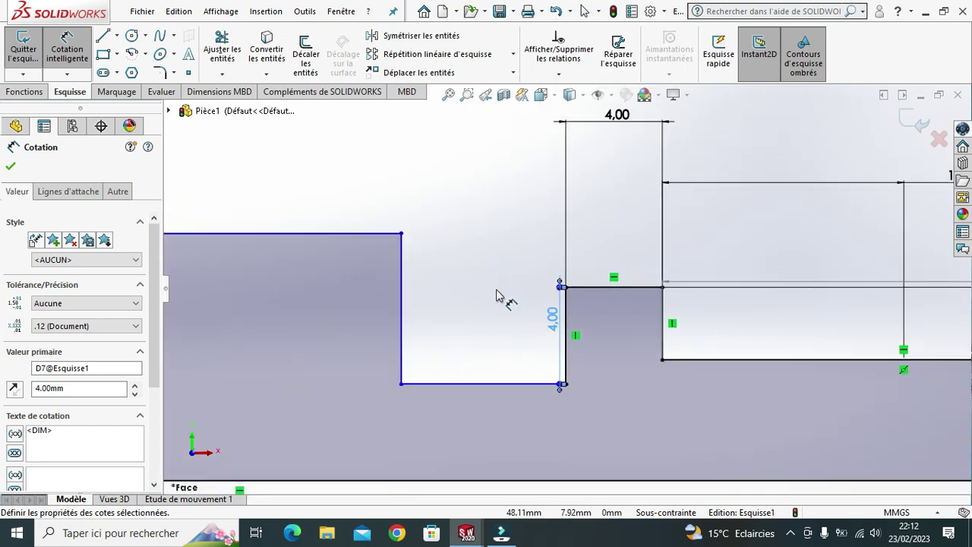
pyautogui.click(501, 384)
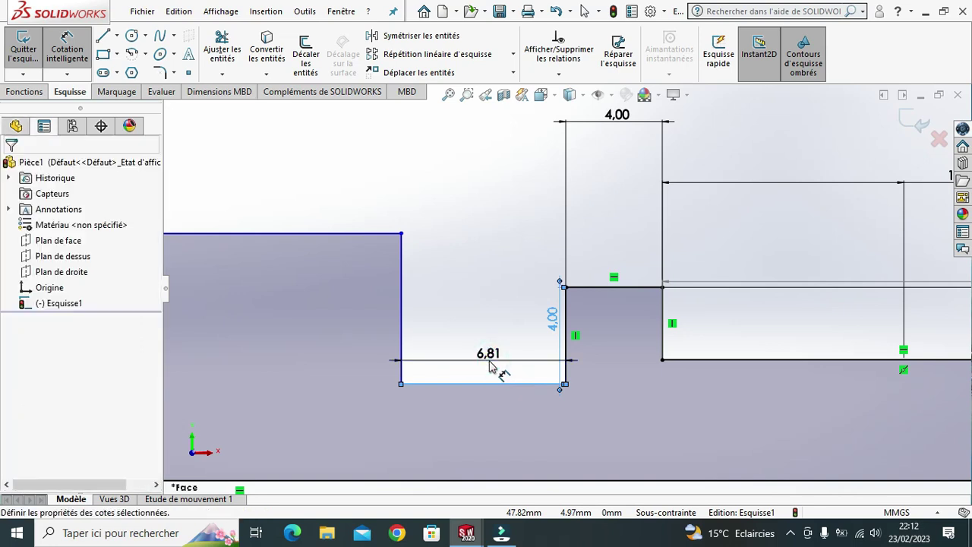
pyautogui.click(490, 363)
pyautogui.write('2')
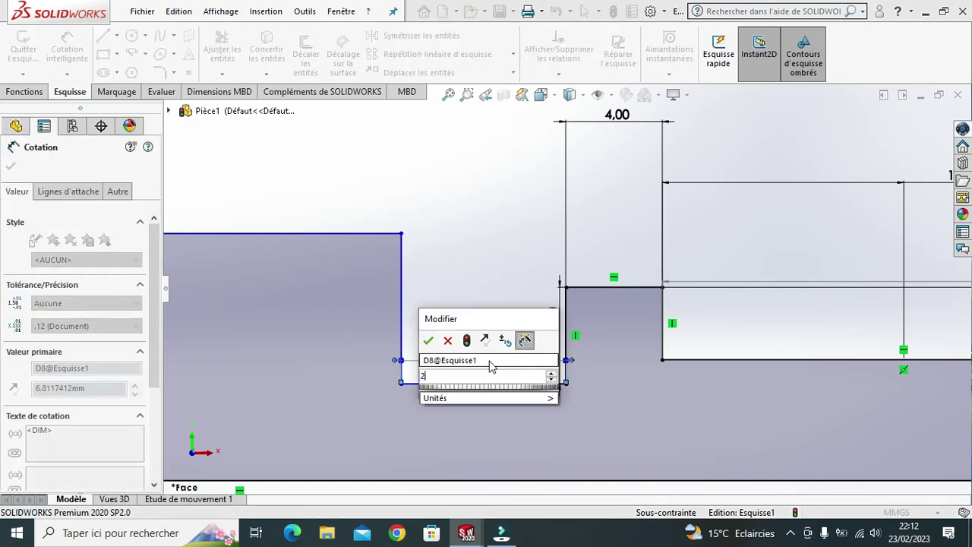
pyautogui.press('Return')
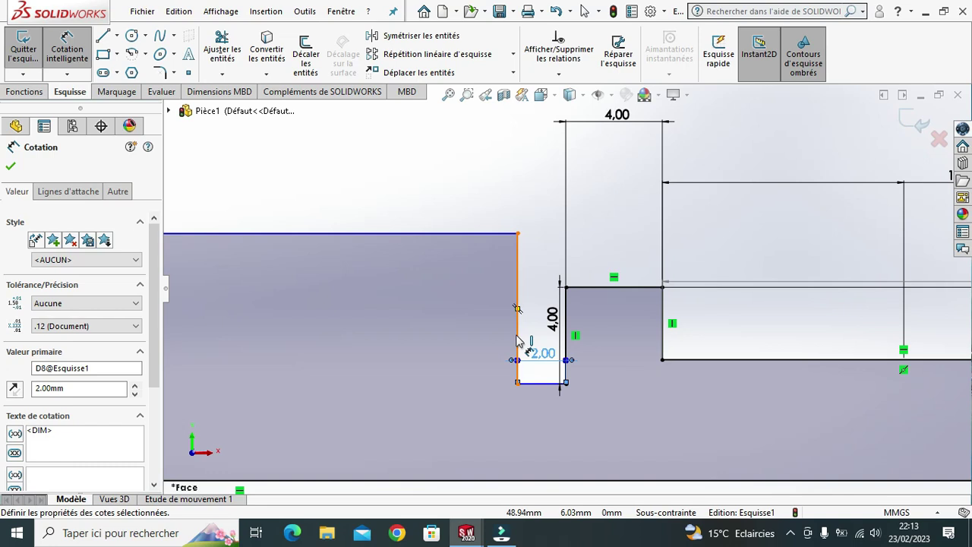
pyautogui.press('f')
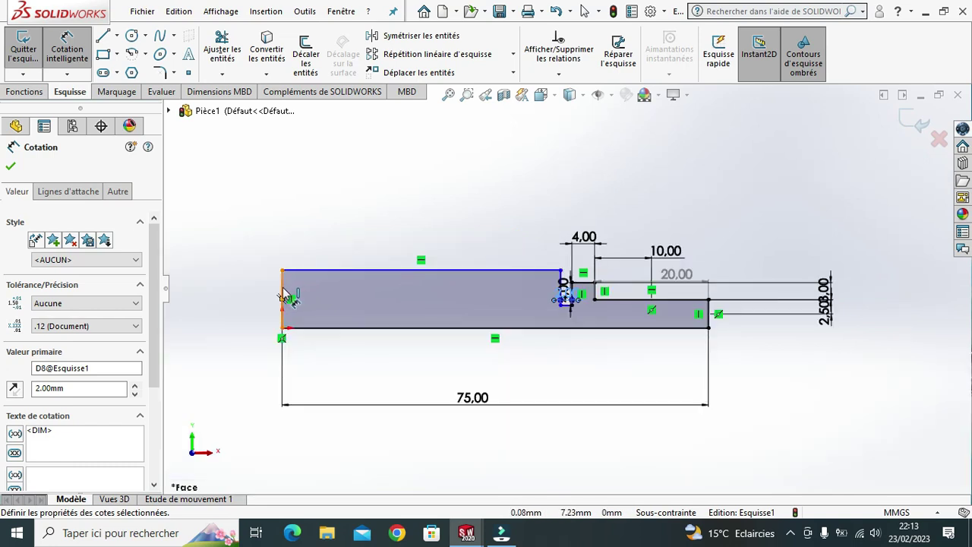
# Dimension the left-end height to 5 mm and close the Smart Dimension tool
pyautogui.click(281, 296)
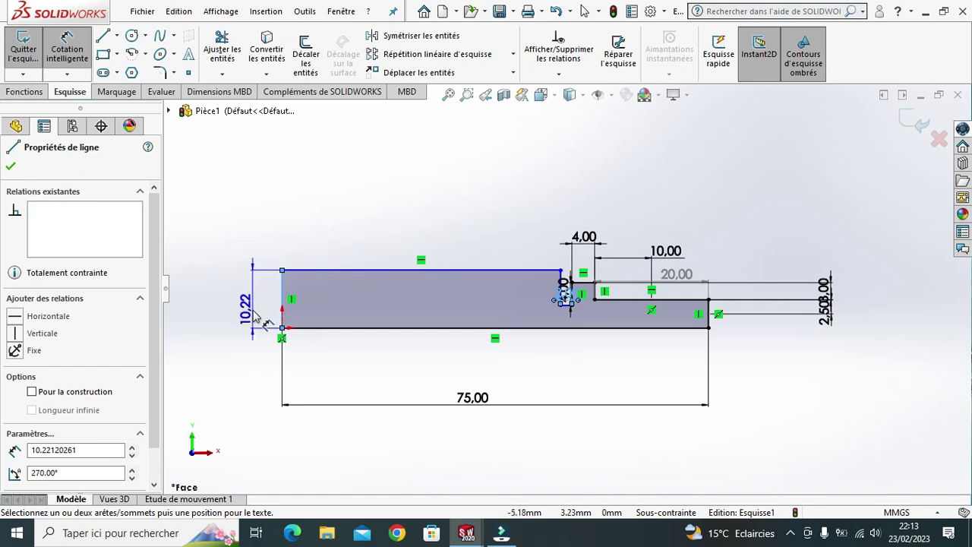
pyautogui.click(255, 313)
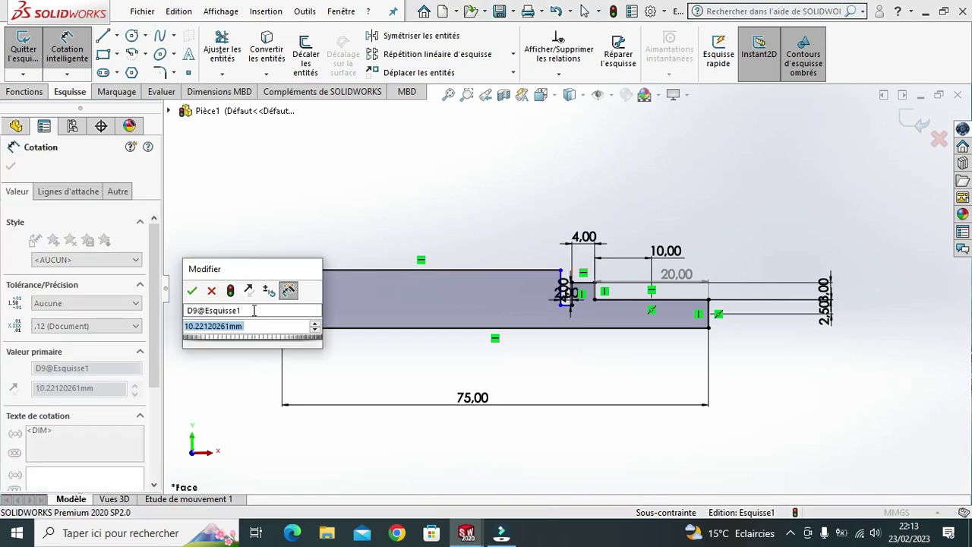
pyautogui.write('5')
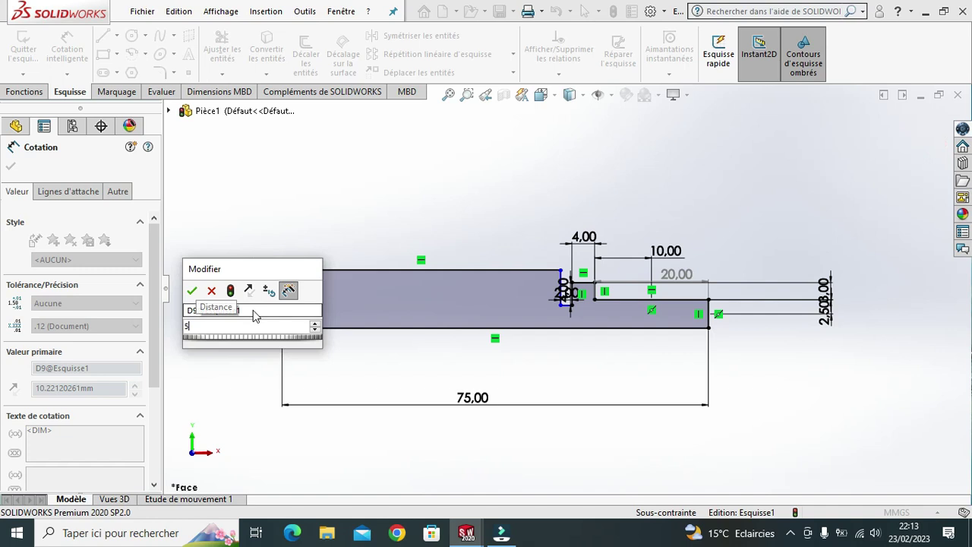
pyautogui.press('Return')
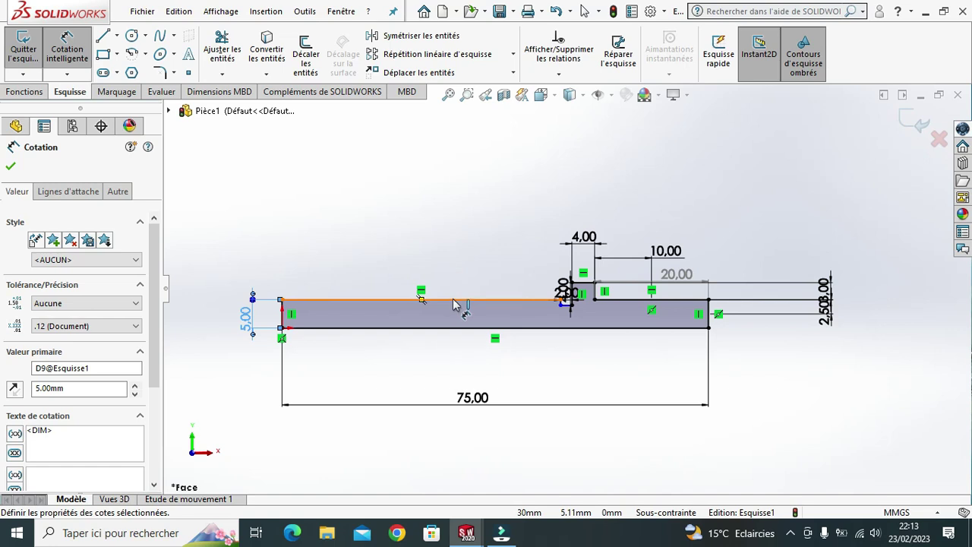
pyautogui.scroll(2, 460, 264)
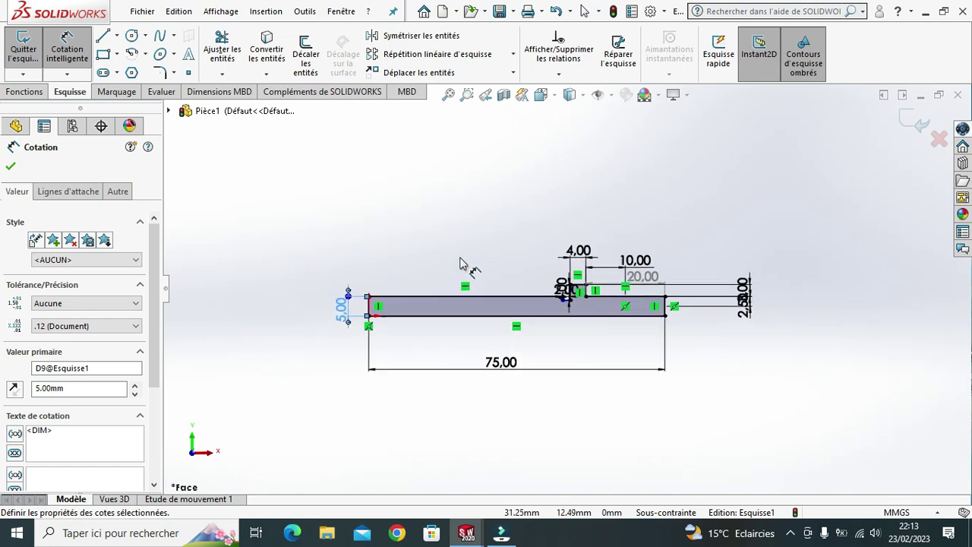
pyautogui.scroll(-5, 460, 263)
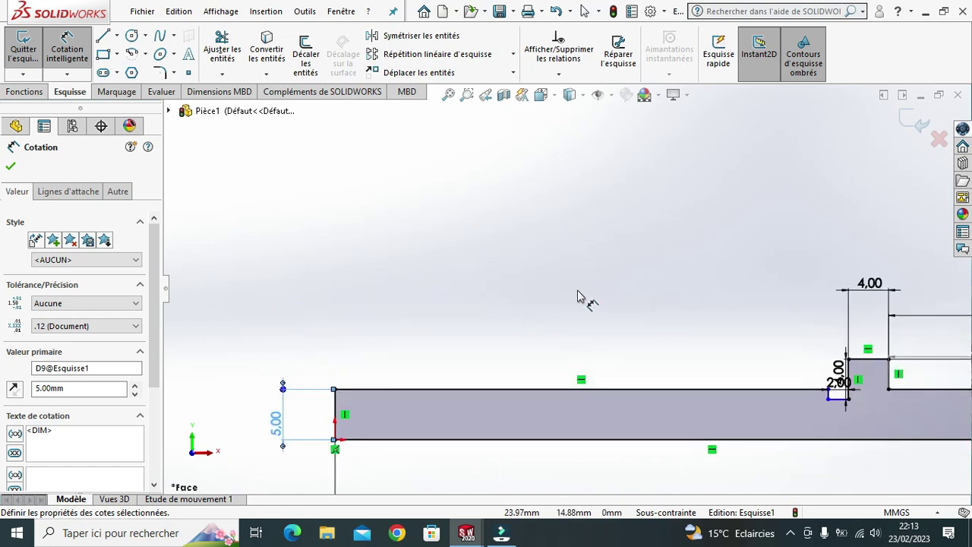
pyautogui.moveTo(614, 282); pyautogui.dragTo(602, 302, button='middle')
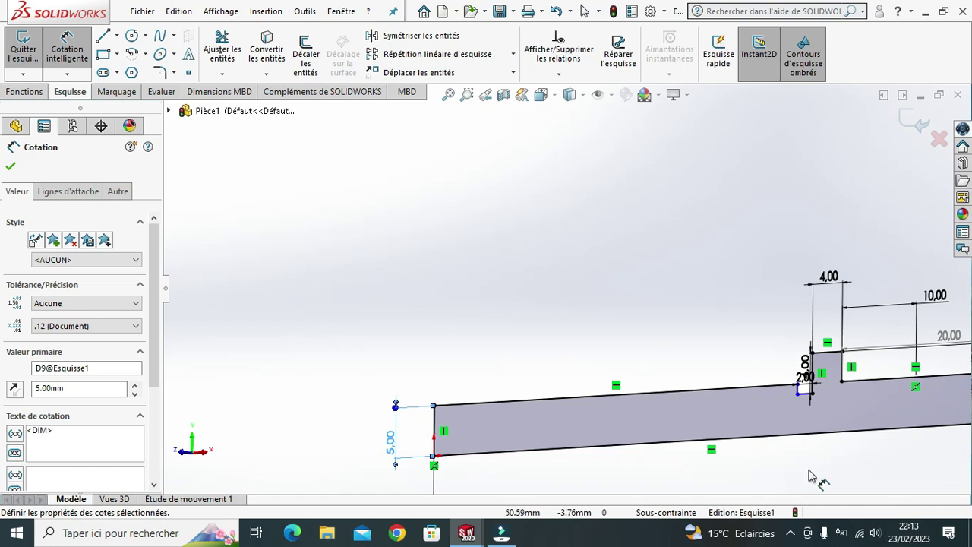
pyautogui.click(806, 401)
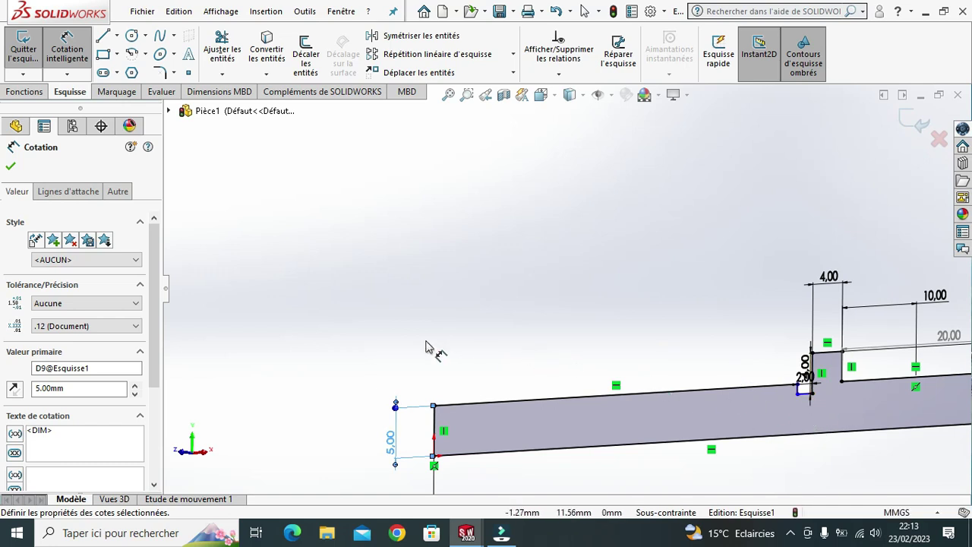
pyautogui.click(10, 168)
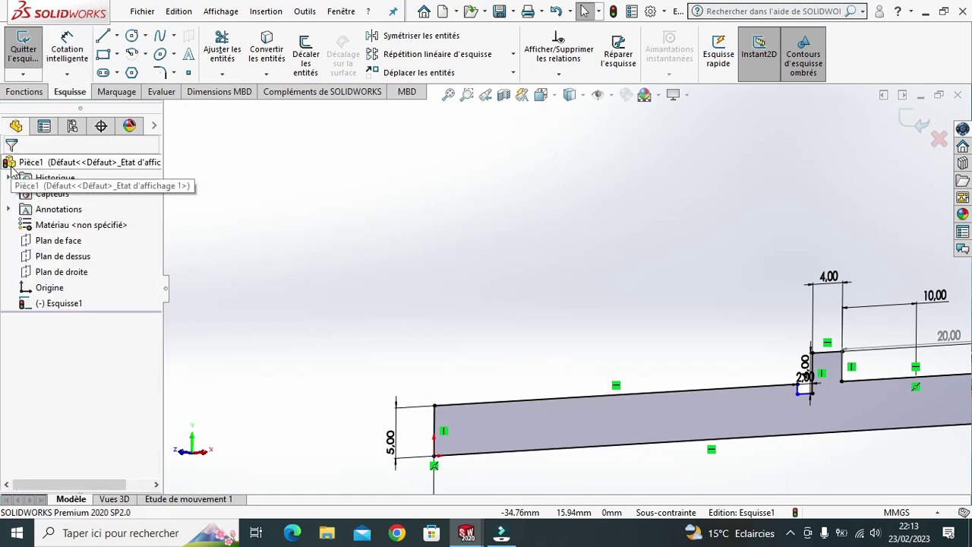
# Revolve the profile 360° about the bottom line Ligne1, creating the stepped shaft Révolution1
pyautogui.click(25, 92)
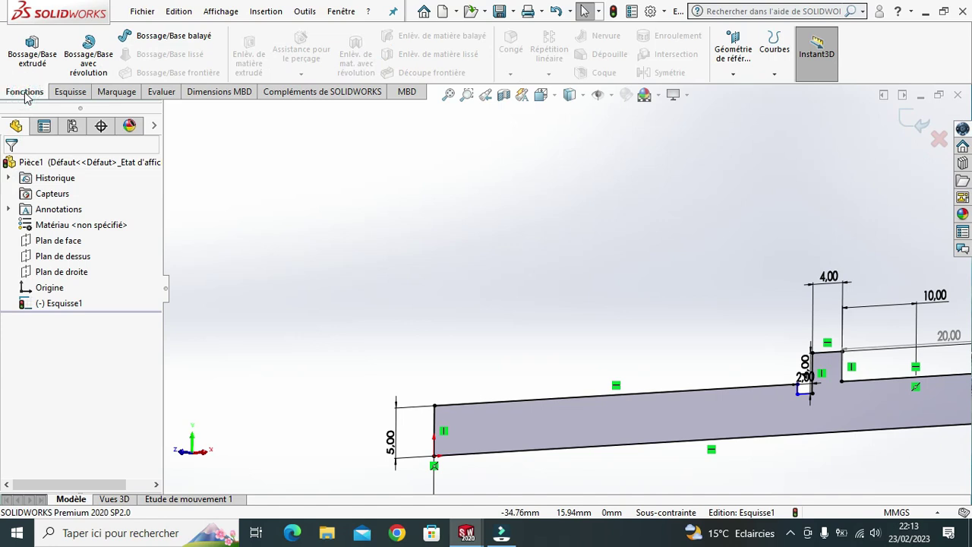
pyautogui.click(89, 61)
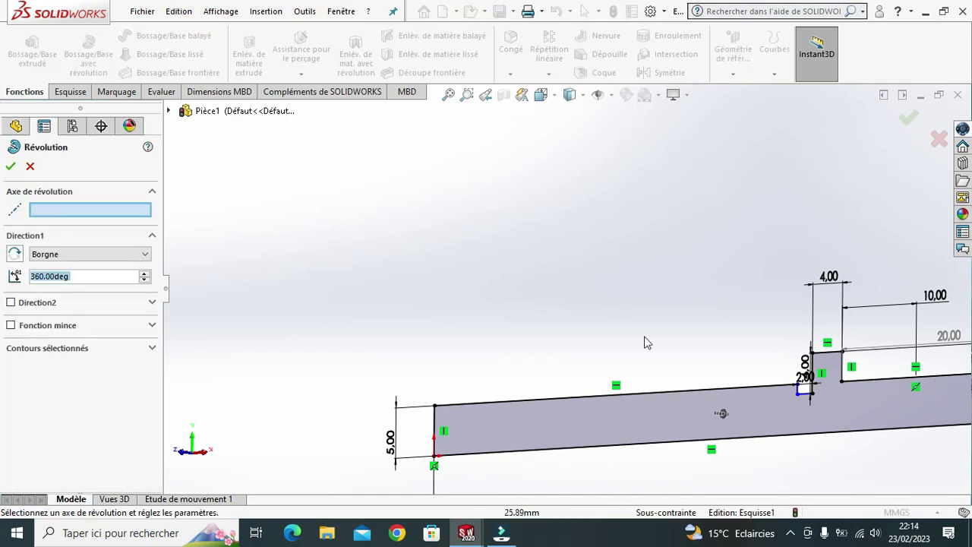
pyautogui.click(630, 448)
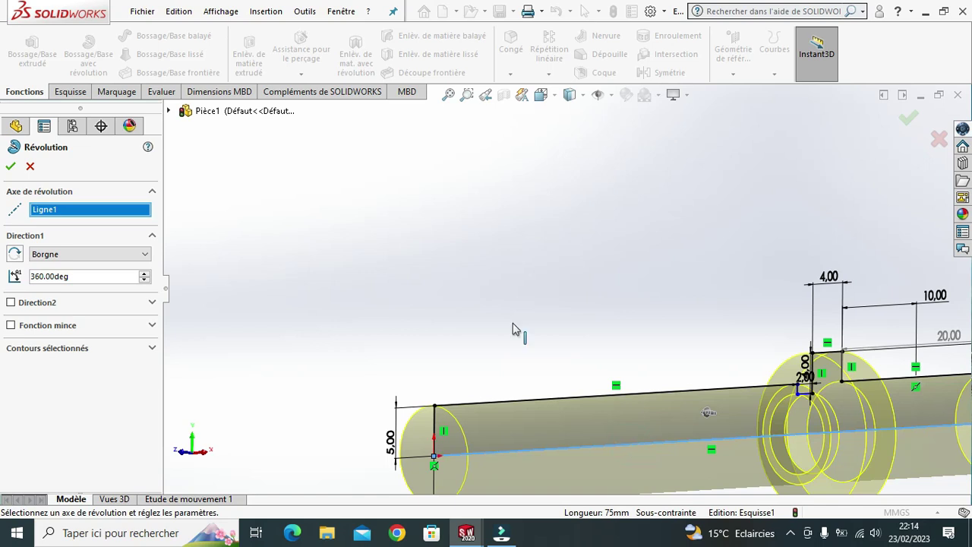
pyautogui.click(11, 168)
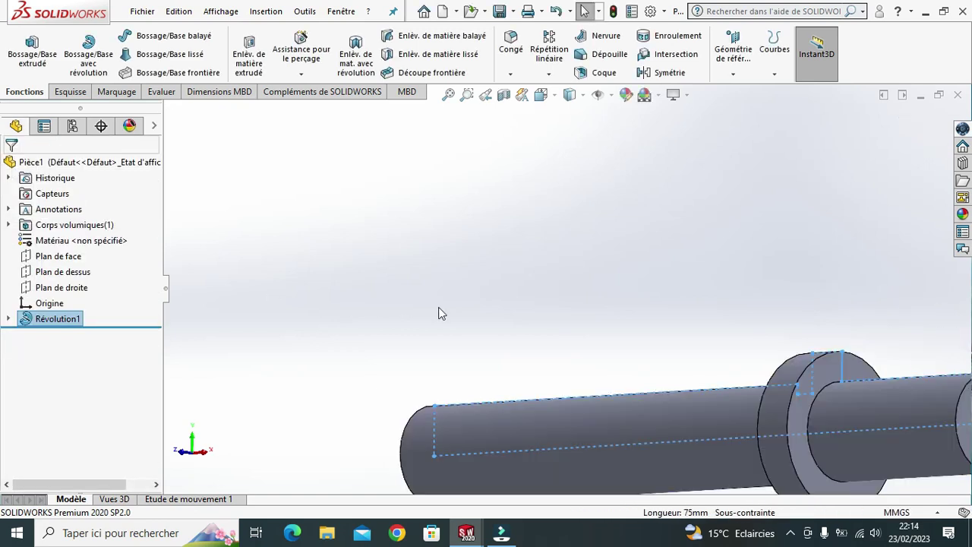
pyautogui.moveTo(540, 339)
pyautogui.mouseDown(button='middle')
pyautogui.moveTo(562, 332)
pyautogui.moveTo(585, 343)
pyautogui.mouseUp(button='middle')
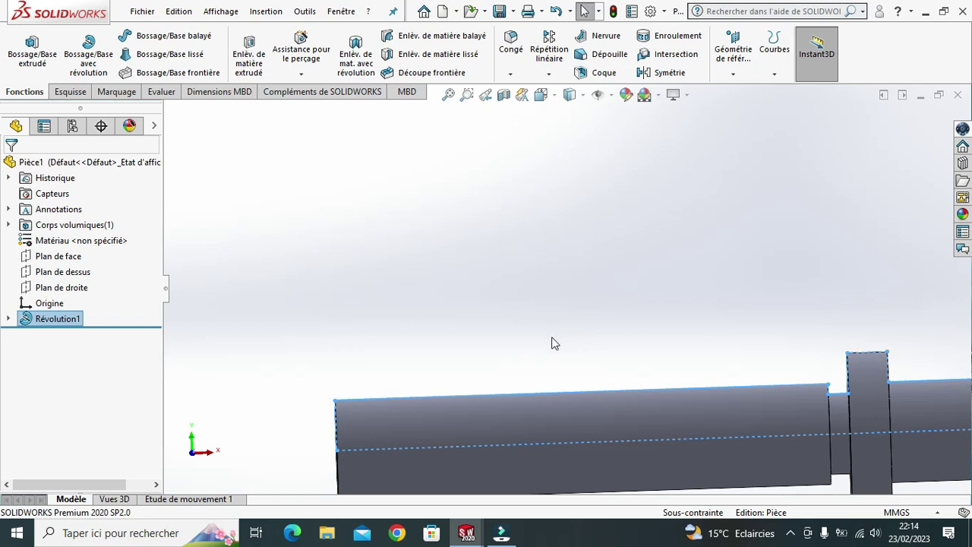
pyautogui.hotkey('ctrl', '7')
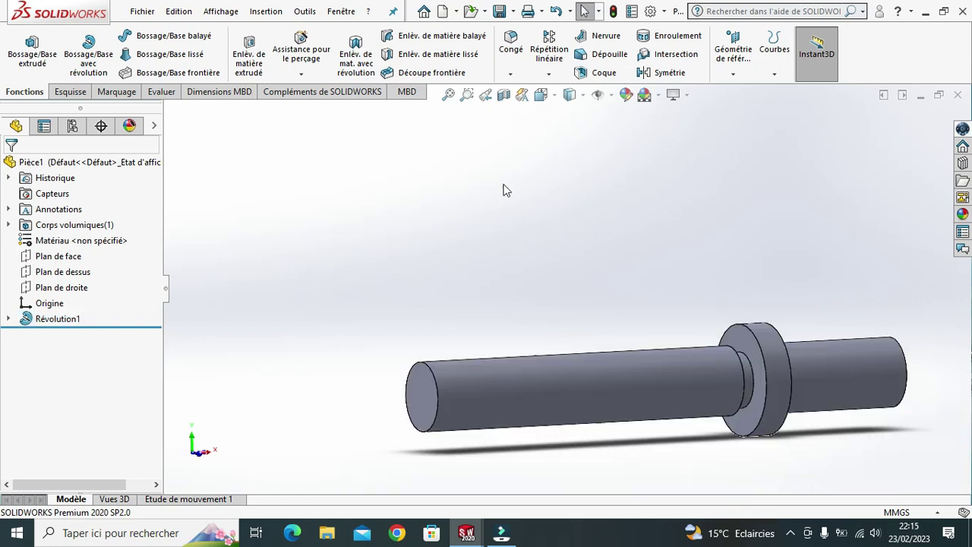
# Chamfer the shaft's left end edge at 1 mm by 45°
pyautogui.click(512, 74)
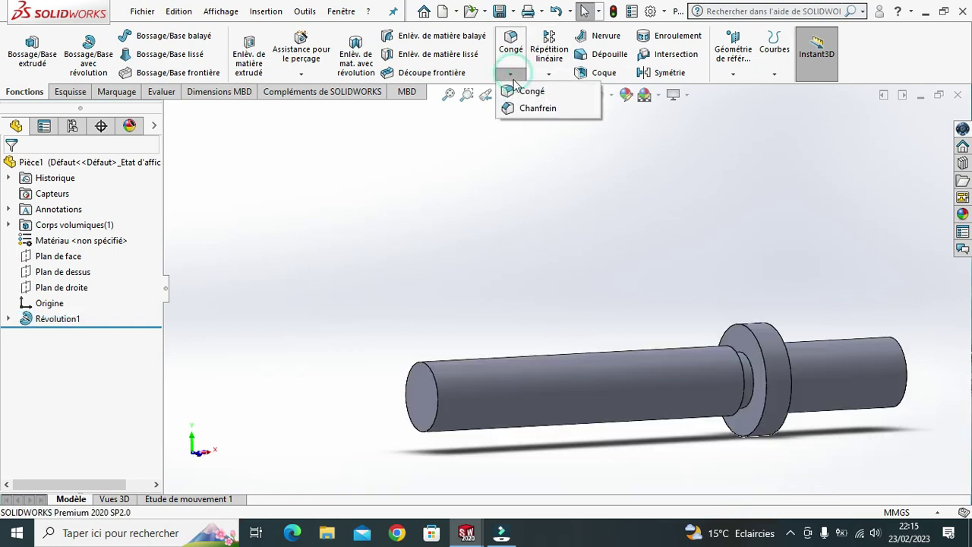
pyautogui.click(513, 76)
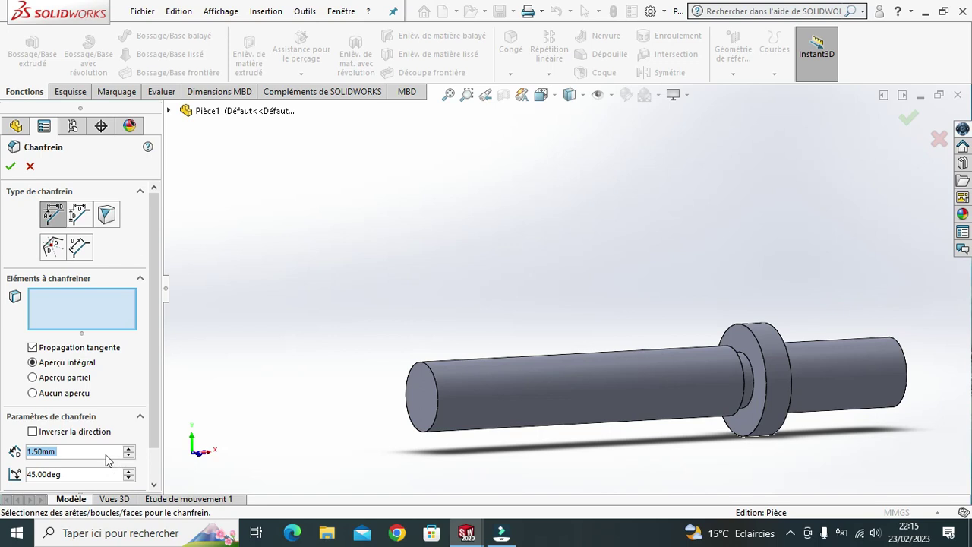
pyautogui.write('1')
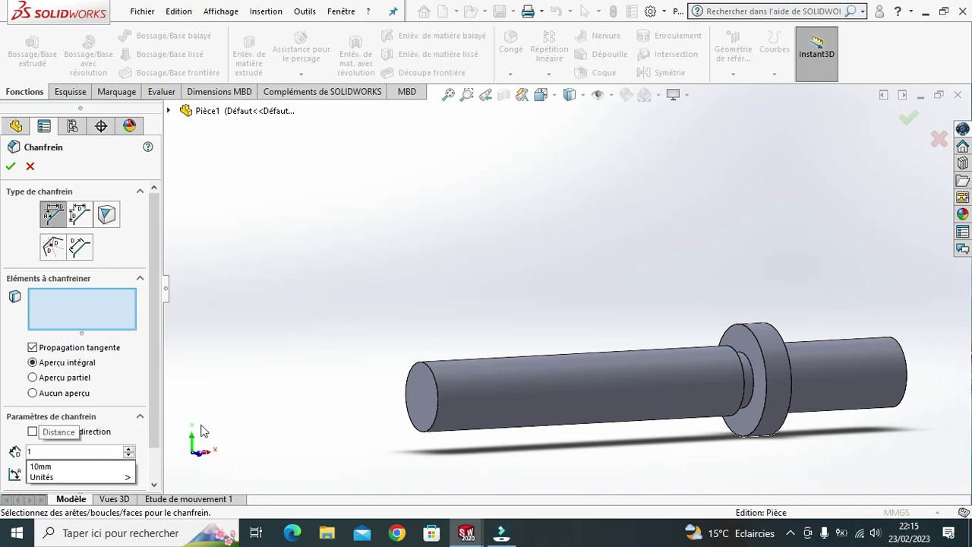
pyautogui.click(437, 387)
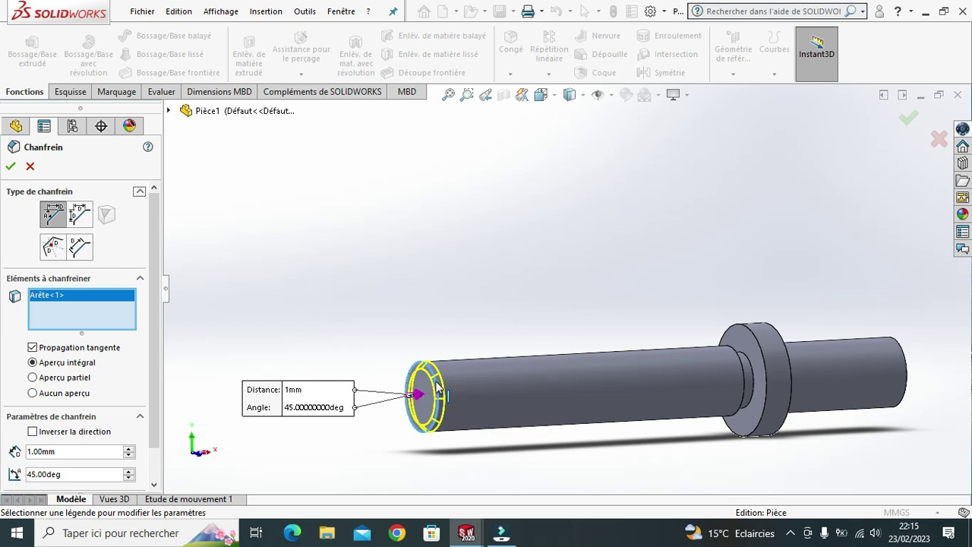
pyautogui.click(10, 168)
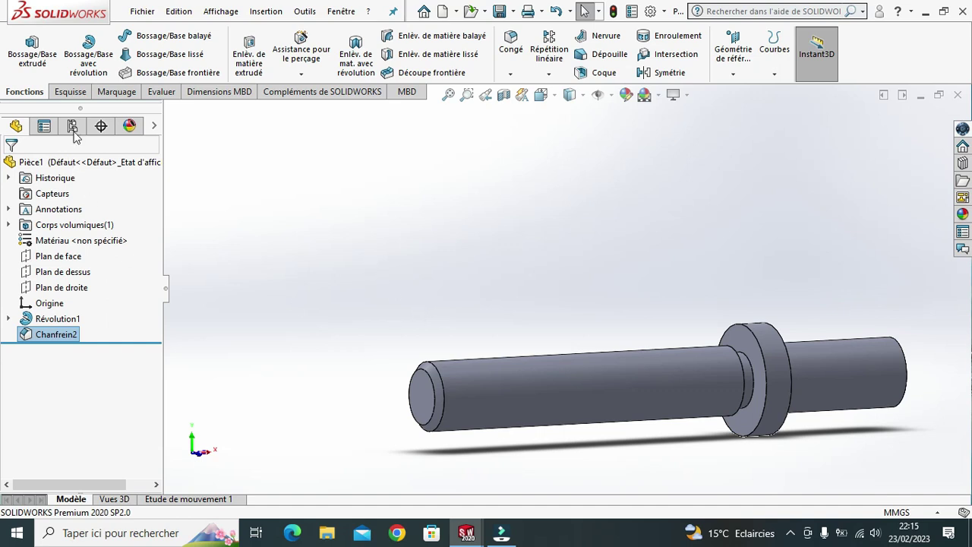
# Start a Filetage thread with type Metric Die, size M10x1.25 and depth 51
pyautogui.click(296, 77)
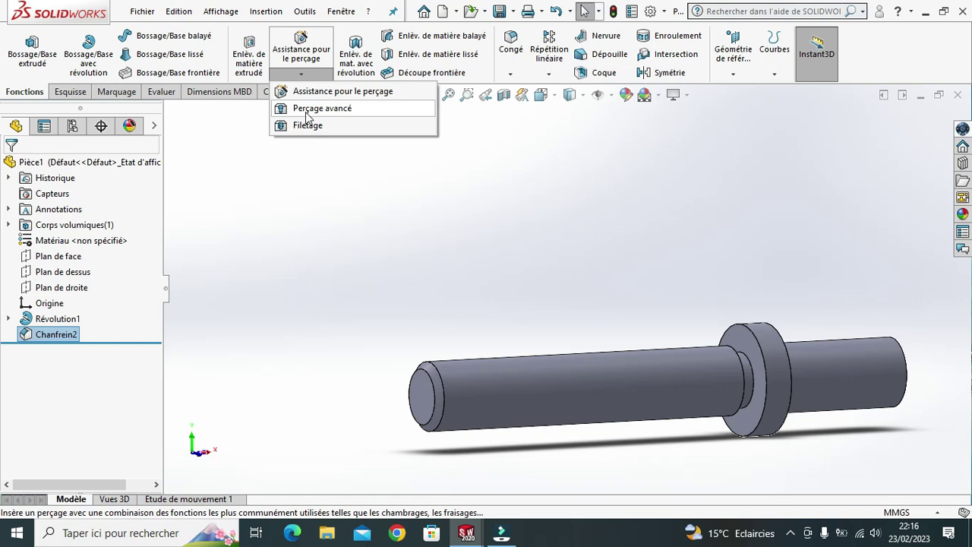
pyautogui.click(306, 126)
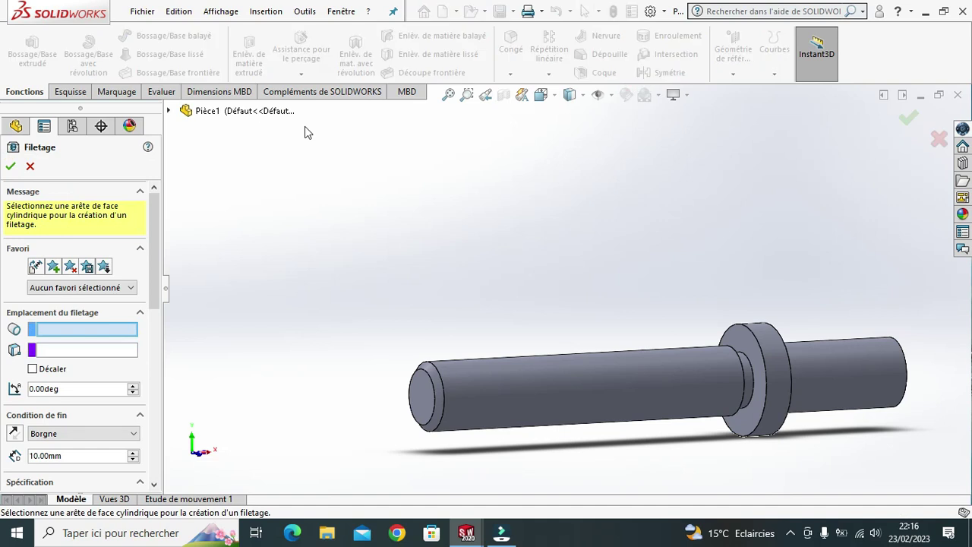
pyautogui.click(153, 485)
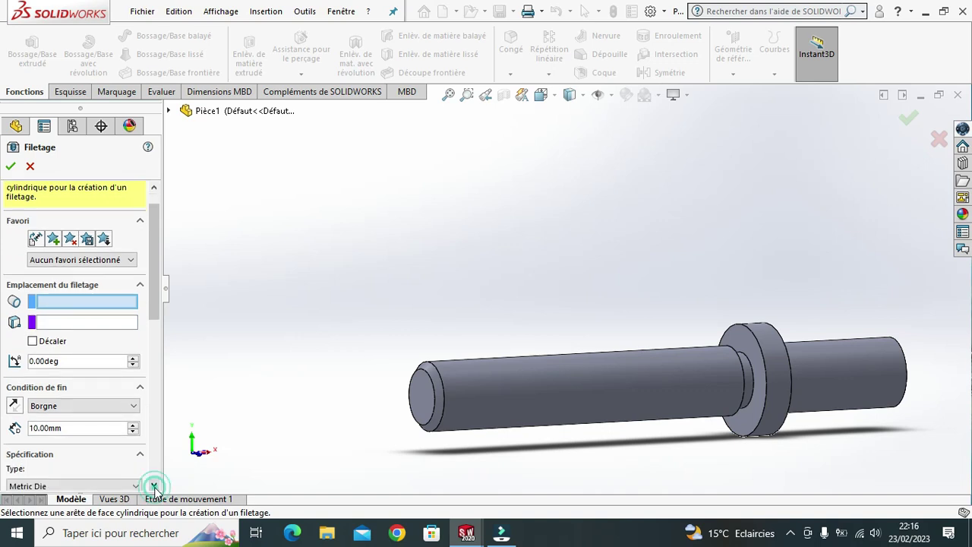
pyautogui.click(153, 484)
pyautogui.click(153, 485)
pyautogui.click(154, 486)
pyautogui.click(153, 486)
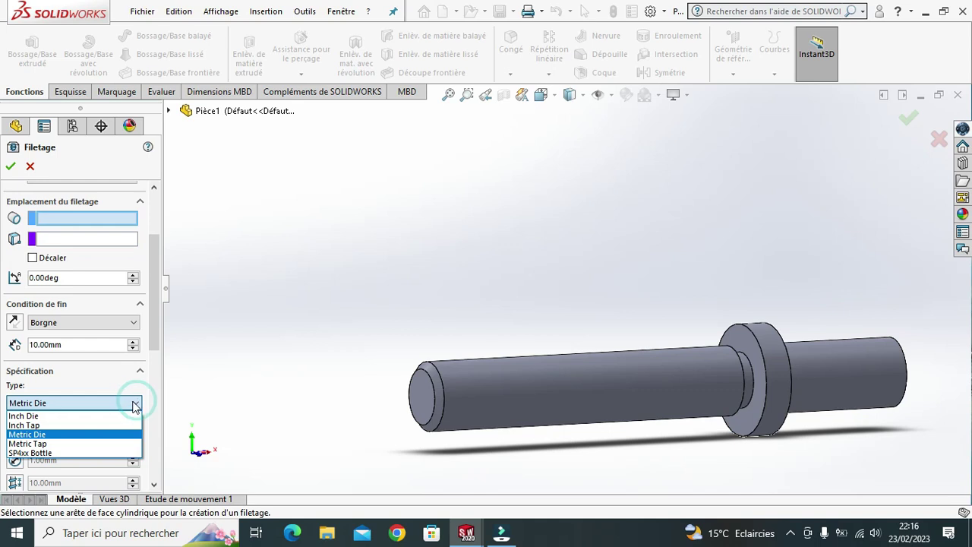
pyautogui.click(96, 439)
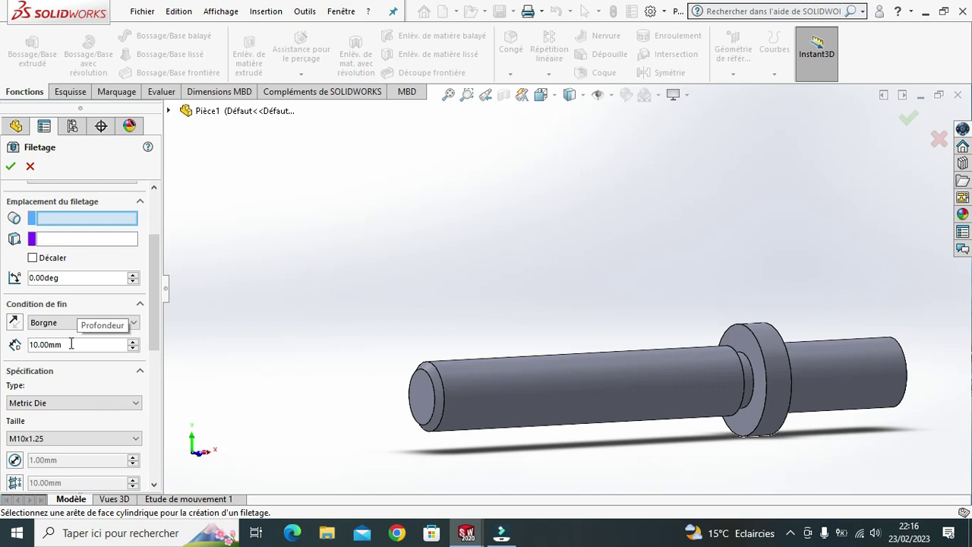
pyautogui.moveTo(71, 344); pyautogui.dragTo(31, 344)
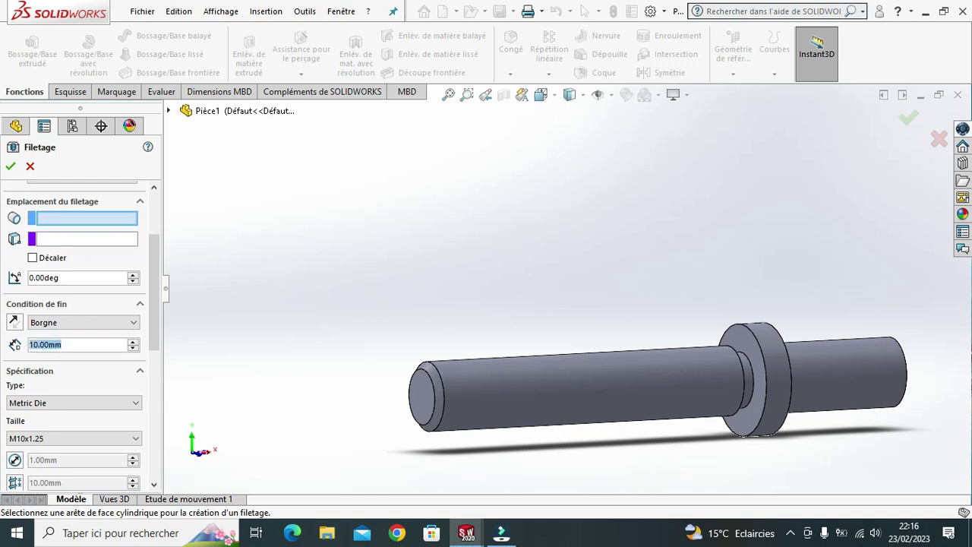
pyautogui.write('51')
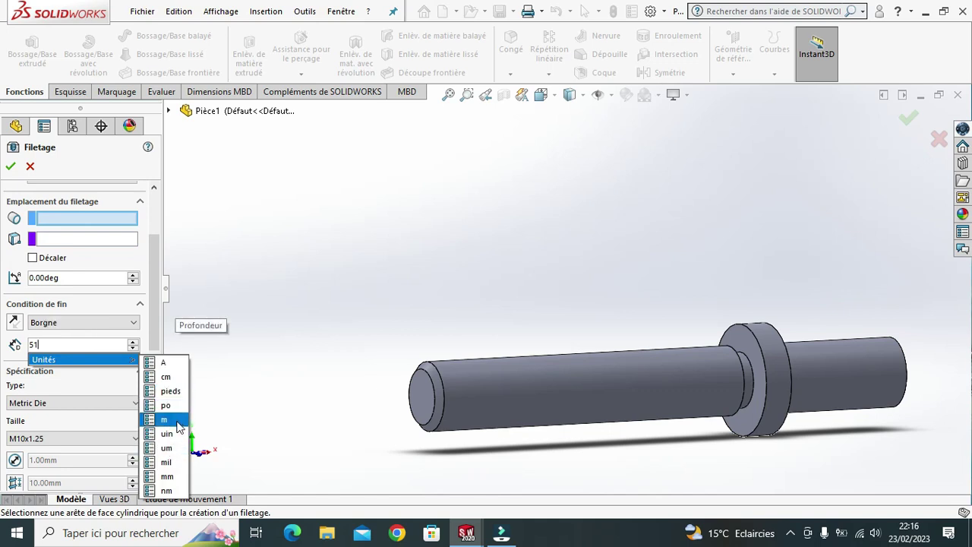
# Set the depth unit to millimetres and change the thread size to M10x1.5
pyautogui.click(176, 476)
pyautogui.click(154, 484)
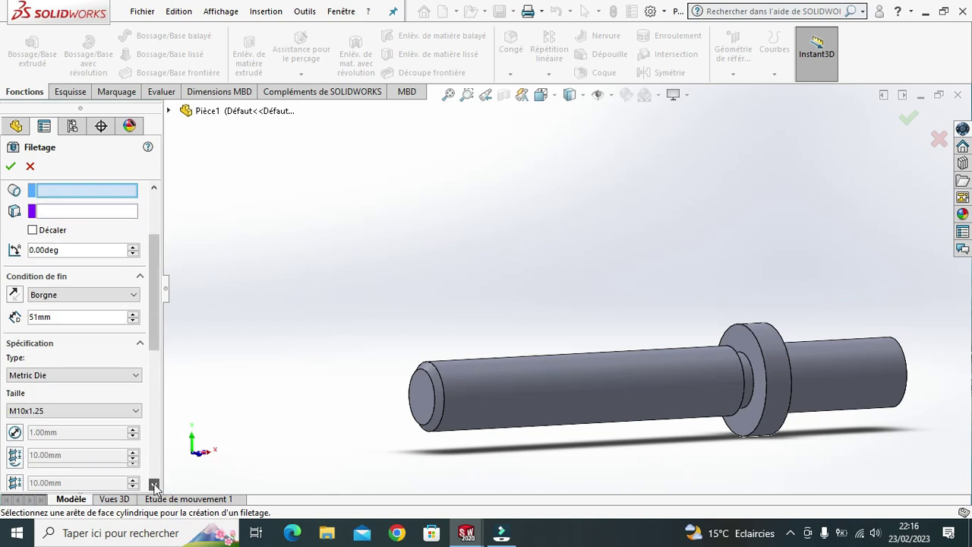
pyautogui.click(154, 485)
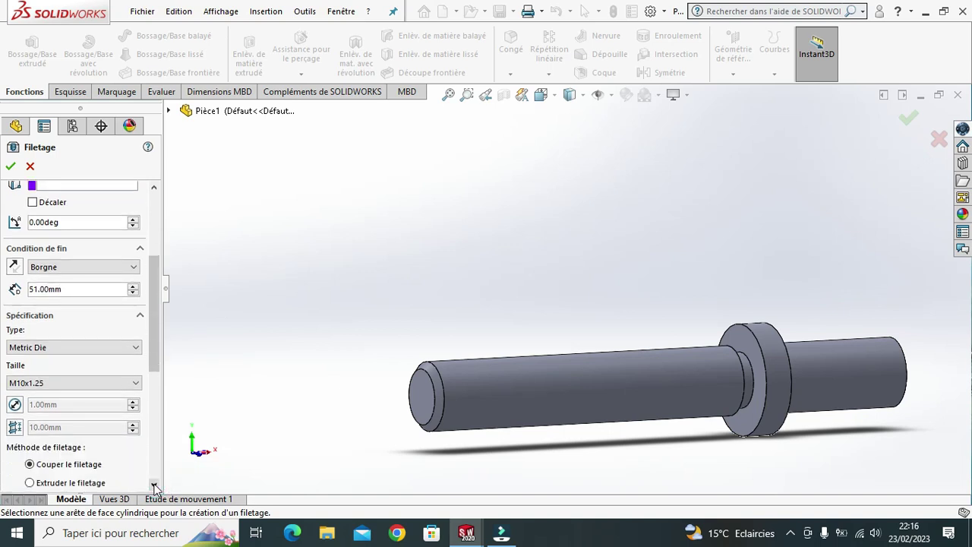
pyautogui.click(155, 486)
pyautogui.click(135, 356)
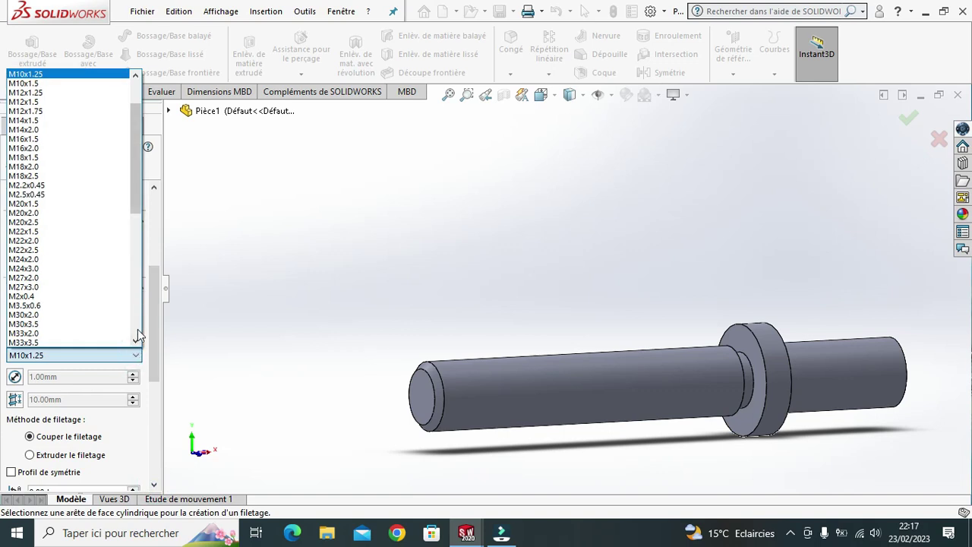
pyautogui.scroll(3, 136, 228)
pyautogui.click(135, 187)
pyautogui.click(136, 188)
pyautogui.click(135, 188)
pyautogui.click(135, 187)
pyautogui.click(136, 188)
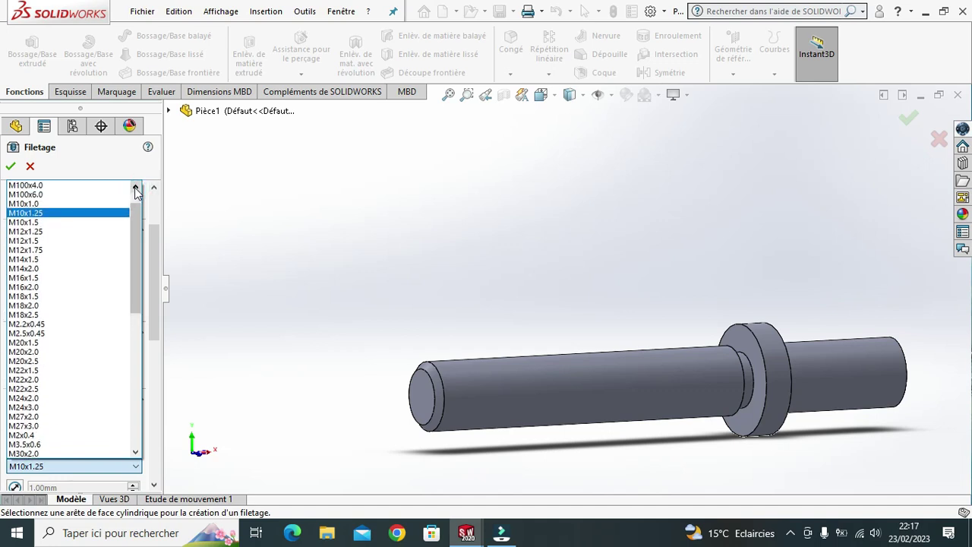
pyautogui.click(86, 222)
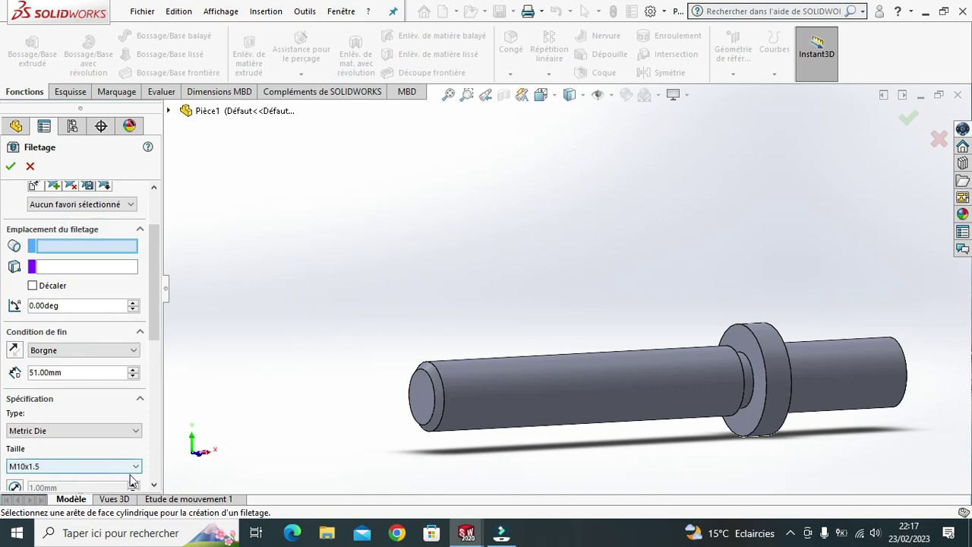
# Start the thread at the shaft's chamfered end edge, confirm it, and inspect it in 3D
pyautogui.click(154, 487)
pyautogui.click(154, 487)
pyautogui.click(154, 487)
pyautogui.click(154, 487)
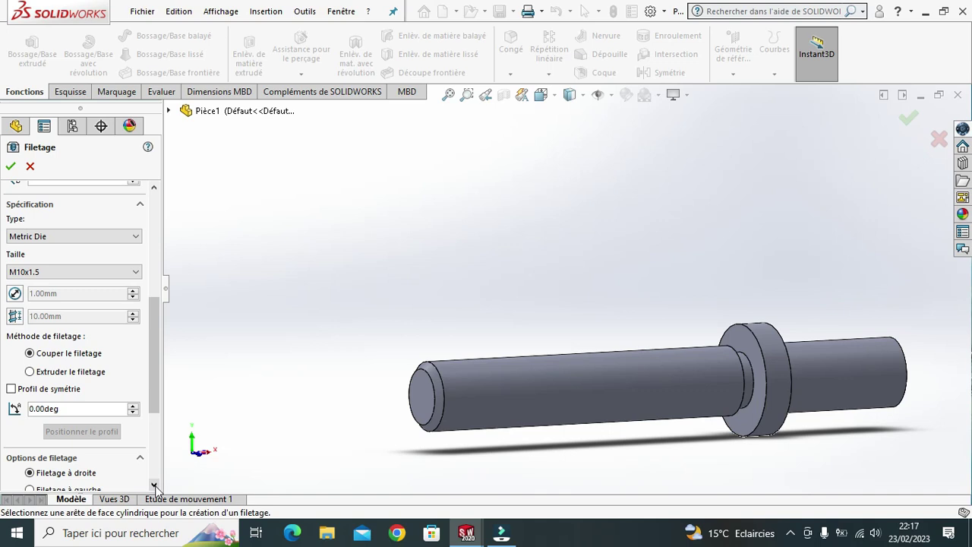
pyautogui.click(155, 487)
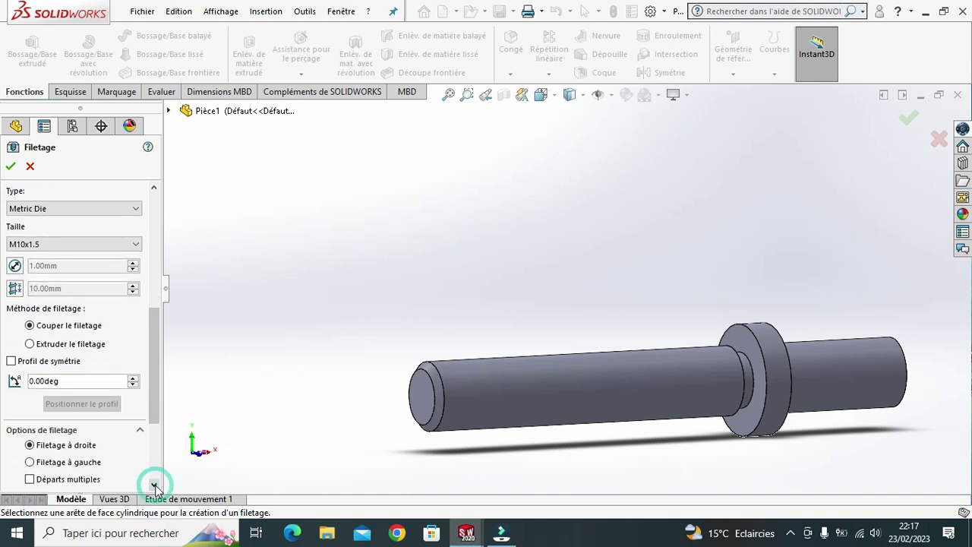
pyautogui.click(154, 487)
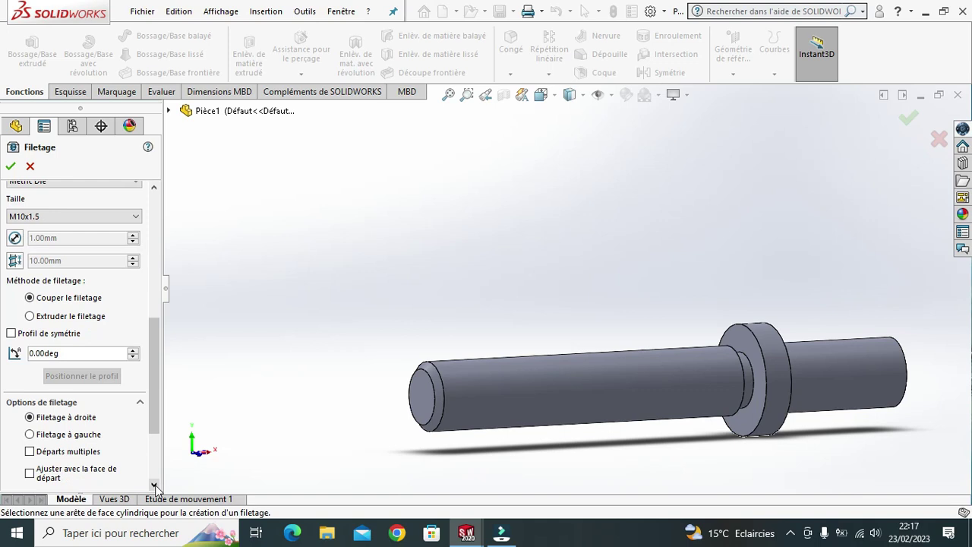
pyautogui.click(154, 487)
pyautogui.click(154, 487)
pyautogui.click(154, 487)
pyautogui.click(155, 487)
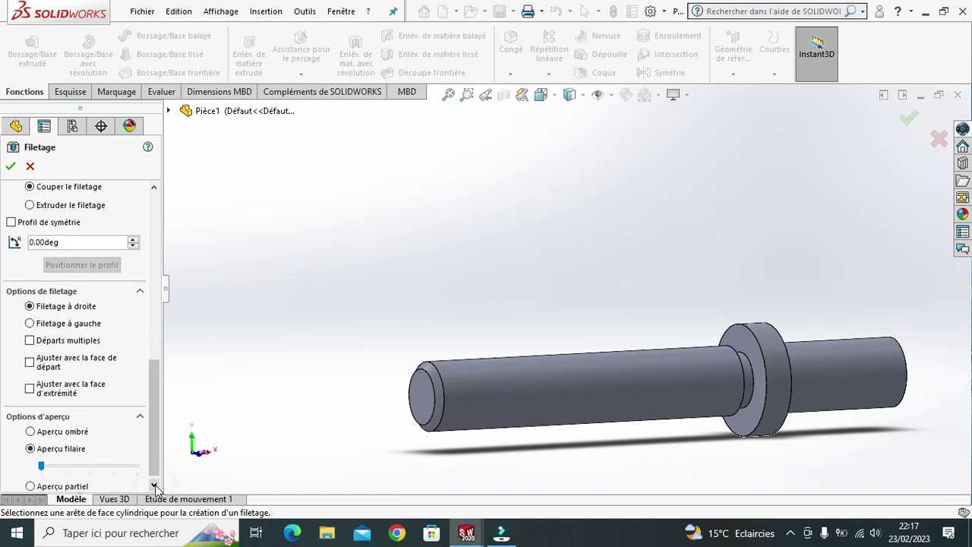
pyautogui.click(154, 487)
pyautogui.click(154, 487)
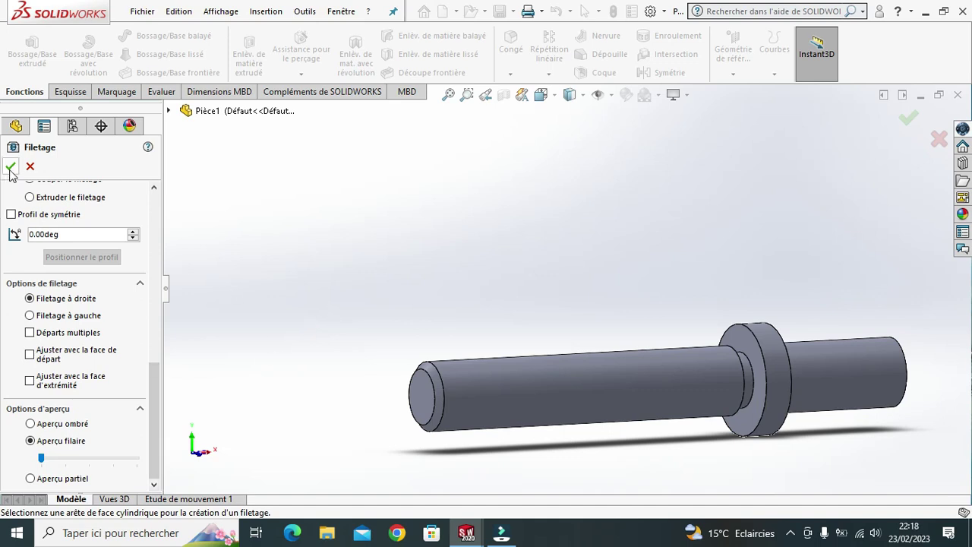
pyautogui.click(443, 386)
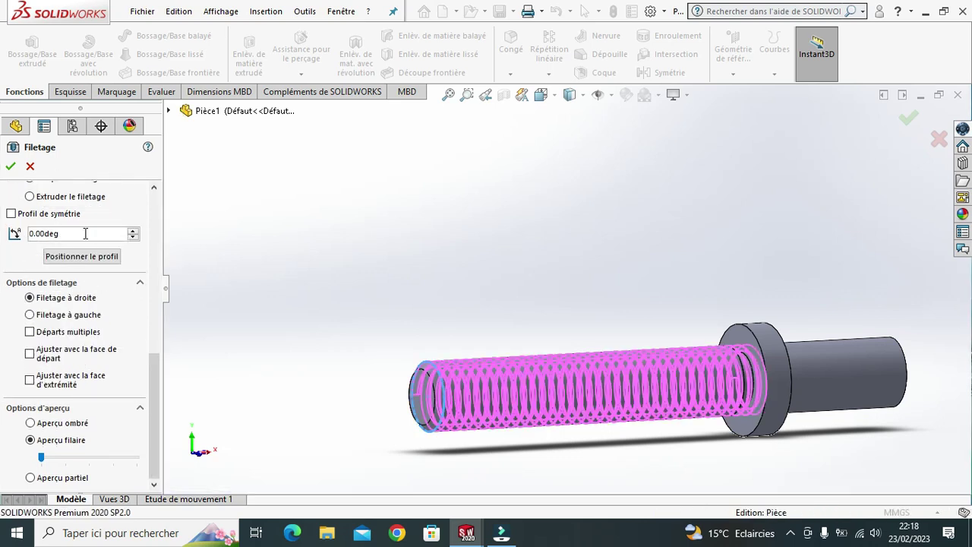
pyautogui.click(12, 169)
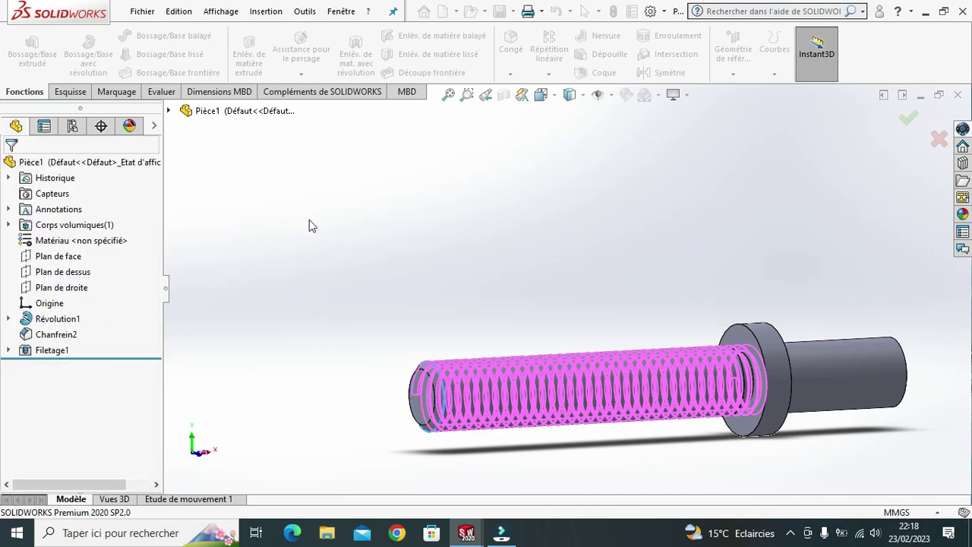
pyautogui.scroll(2, 465, 296)
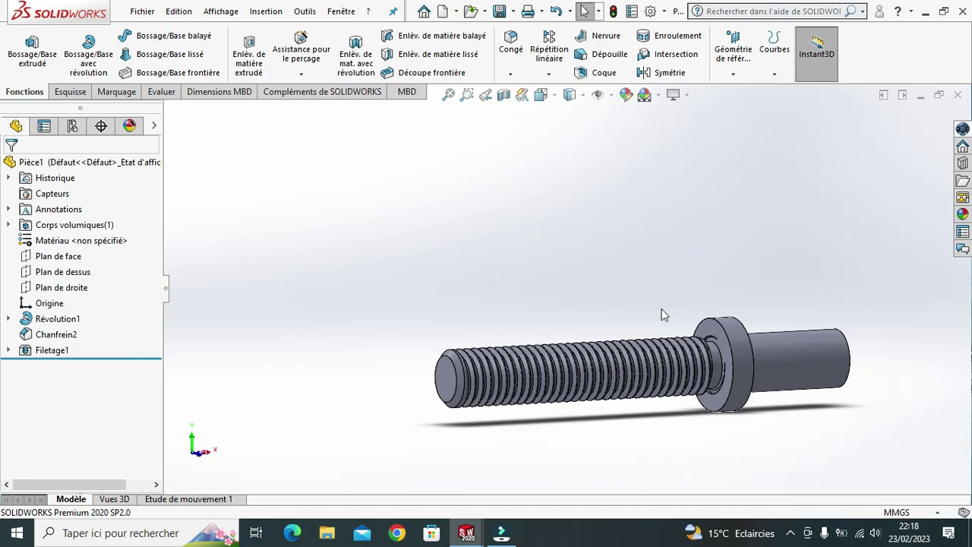
pyautogui.moveTo(654, 310)
pyautogui.mouseDown(button='middle')
pyautogui.moveTo(608, 316)
pyautogui.moveTo(619, 321)
pyautogui.mouseUp(button='middle')
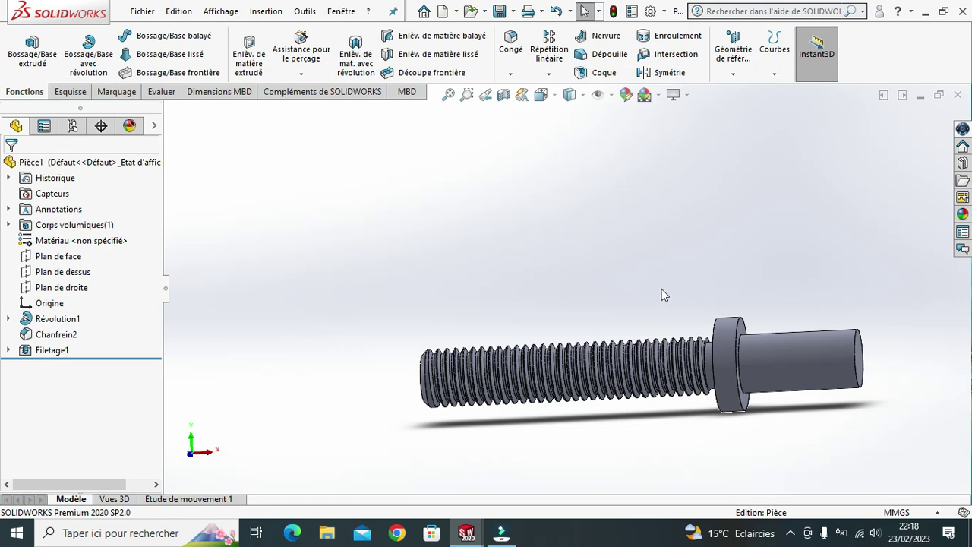
pyautogui.moveTo(657, 279); pyautogui.dragTo(184, 386, button='middle')
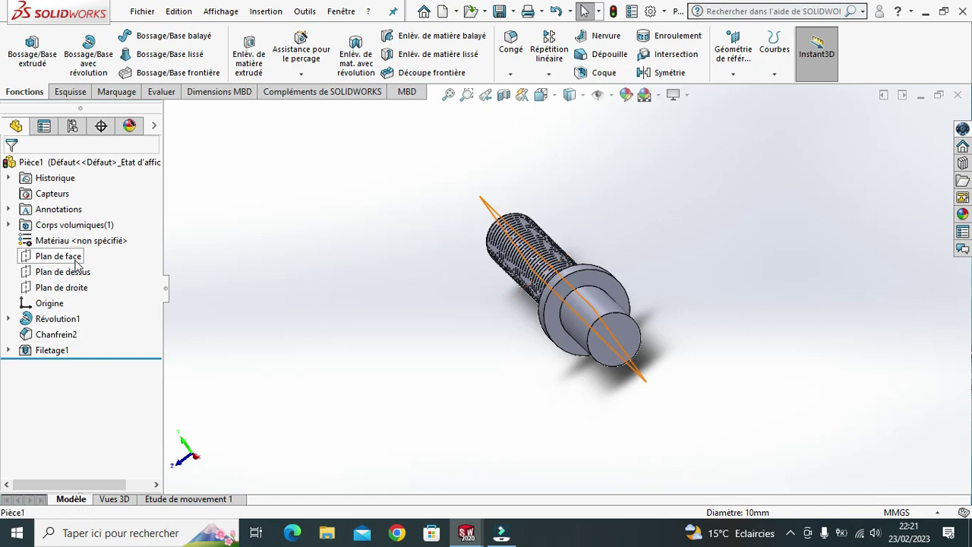
# Face the Plan de face and add reference plane Plan2 offset 5 mm from it
pyautogui.click(76, 262)
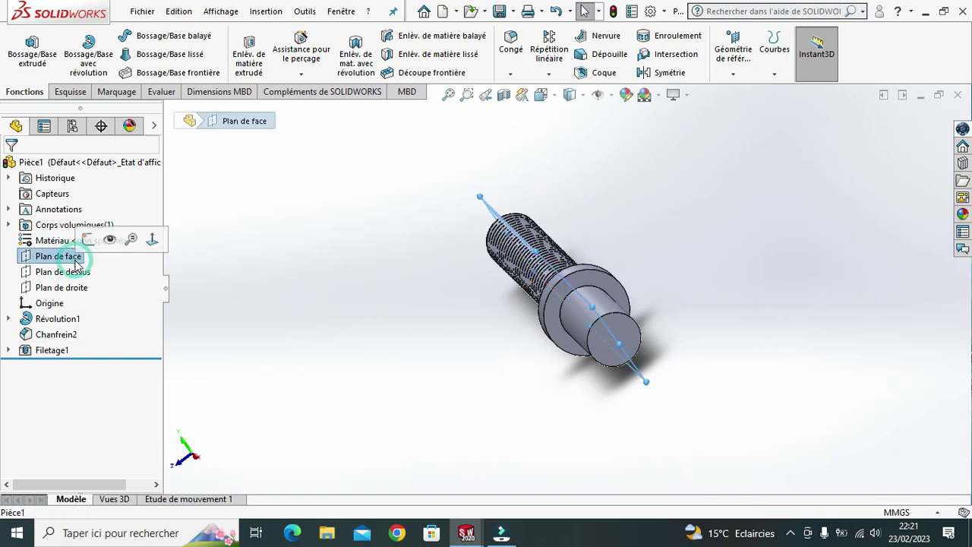
pyautogui.click(152, 241)
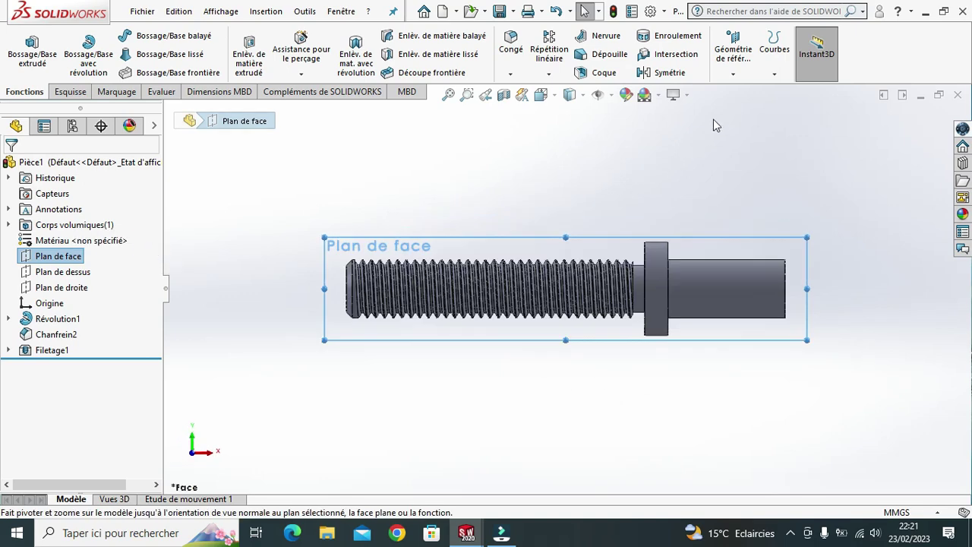
pyautogui.click(735, 73)
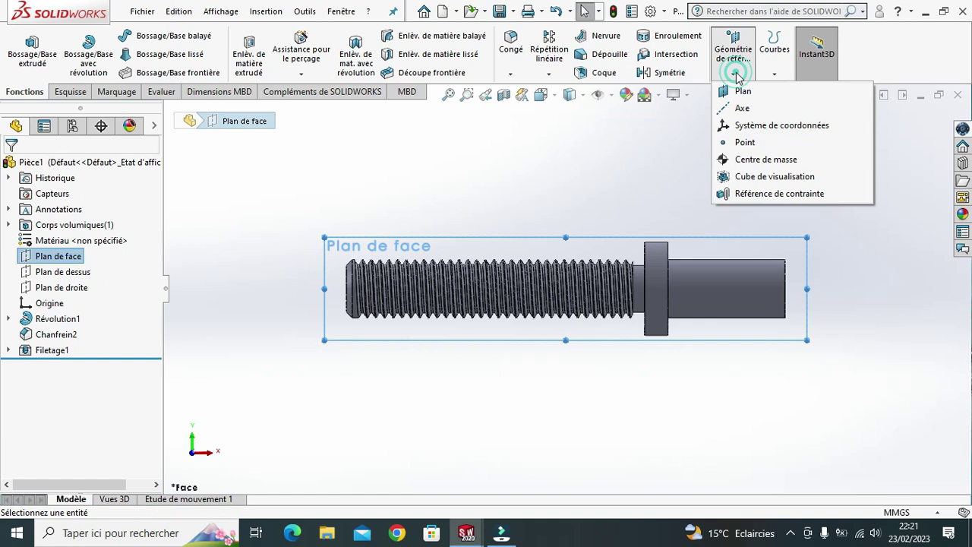
pyautogui.click(741, 91)
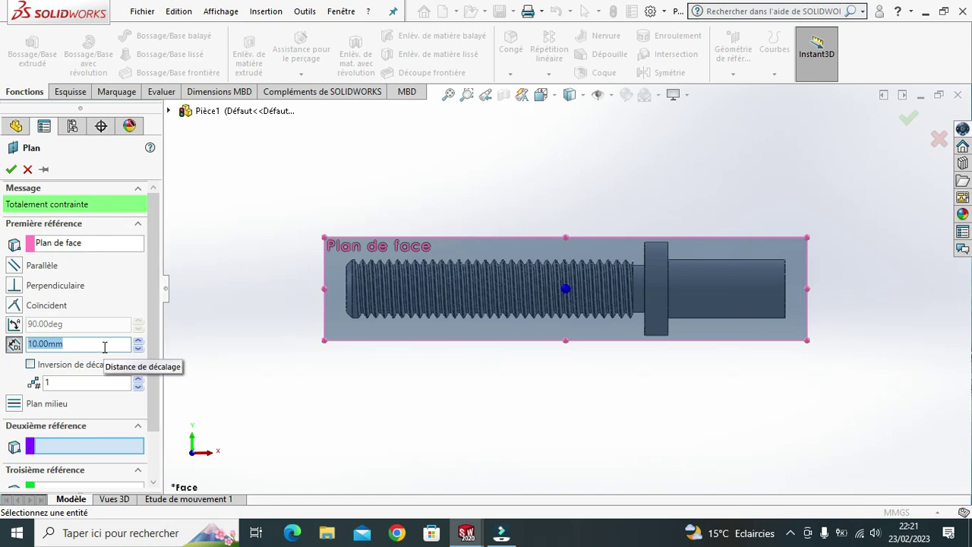
pyautogui.write('5')
pyautogui.click(12, 170)
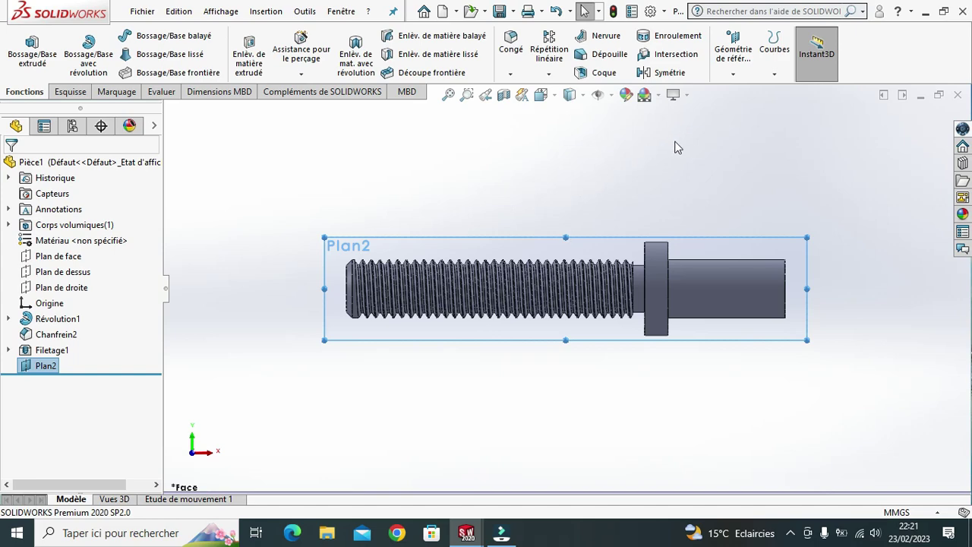
pyautogui.moveTo(679, 147)
pyautogui.mouseDown(button='middle')
pyautogui.moveTo(618, 221)
pyautogui.moveTo(582, 215)
pyautogui.moveTo(600, 243)
pyautogui.moveTo(690, 221)
pyautogui.moveTo(699, 200)
pyautogui.mouseUp(button='middle')
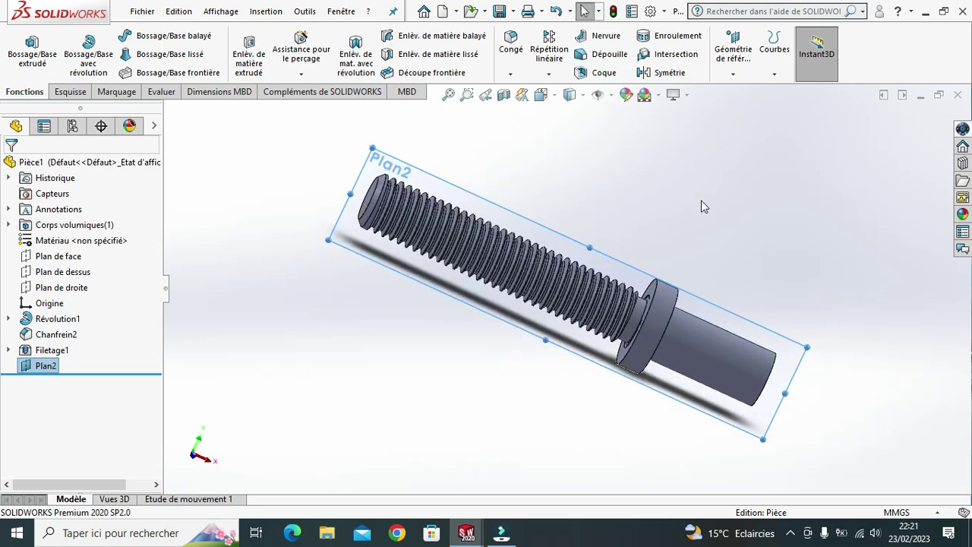
# Orient the view normal to Plan2 and bring up the sketch tools
pyautogui.click(76, 257)
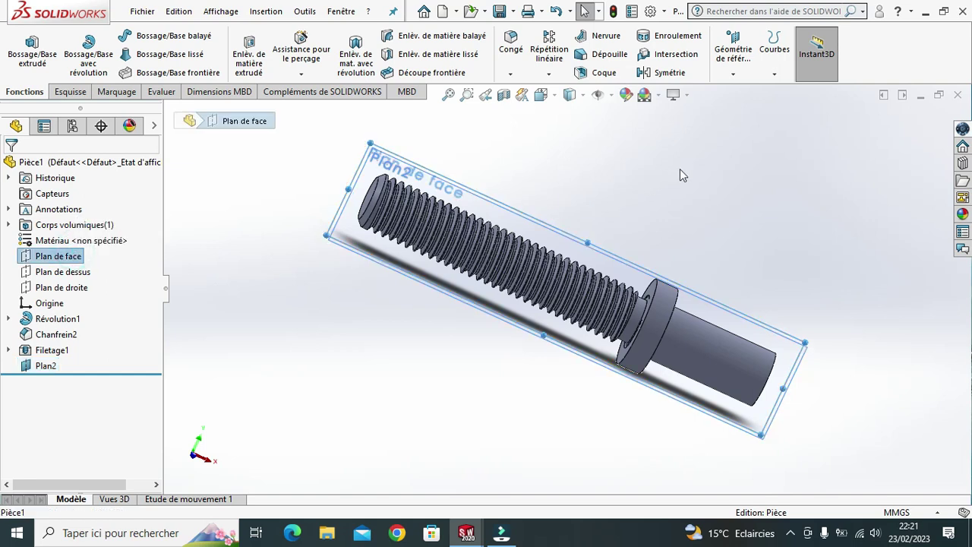
pyautogui.hotkey('ctrl', '8')
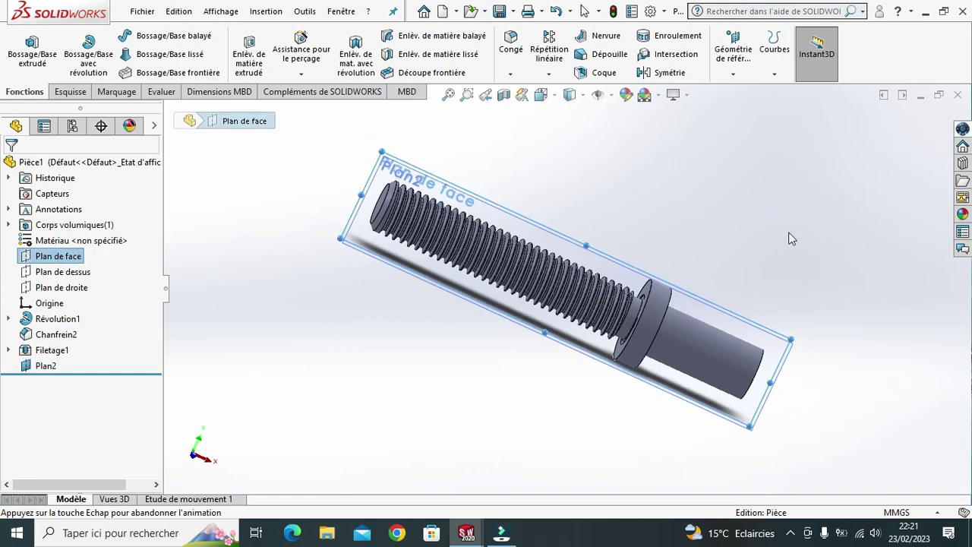
pyautogui.moveTo(824, 237)
pyautogui.mouseDown(button='middle')
pyautogui.moveTo(721, 289)
pyautogui.moveTo(726, 199)
pyautogui.moveTo(777, 175)
pyautogui.mouseUp(button='middle')
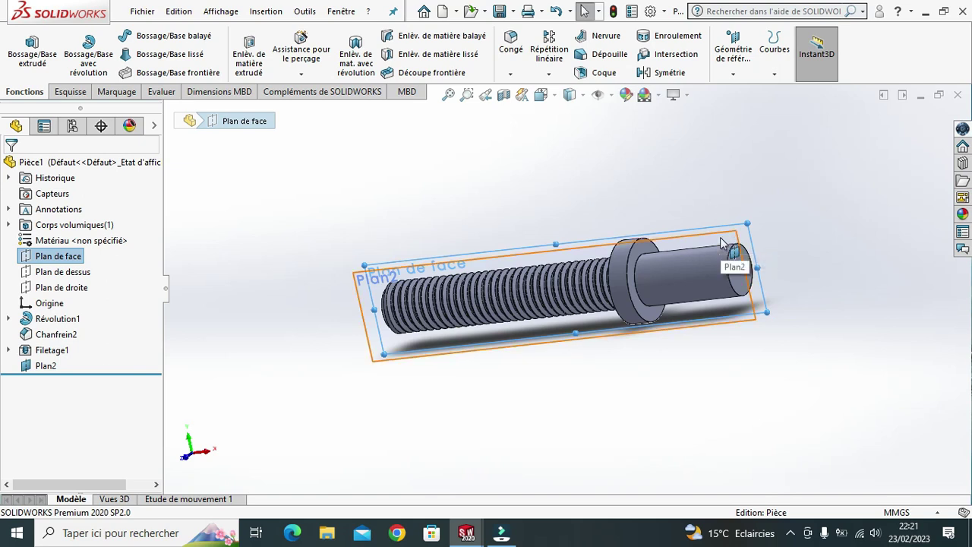
pyautogui.click(723, 242)
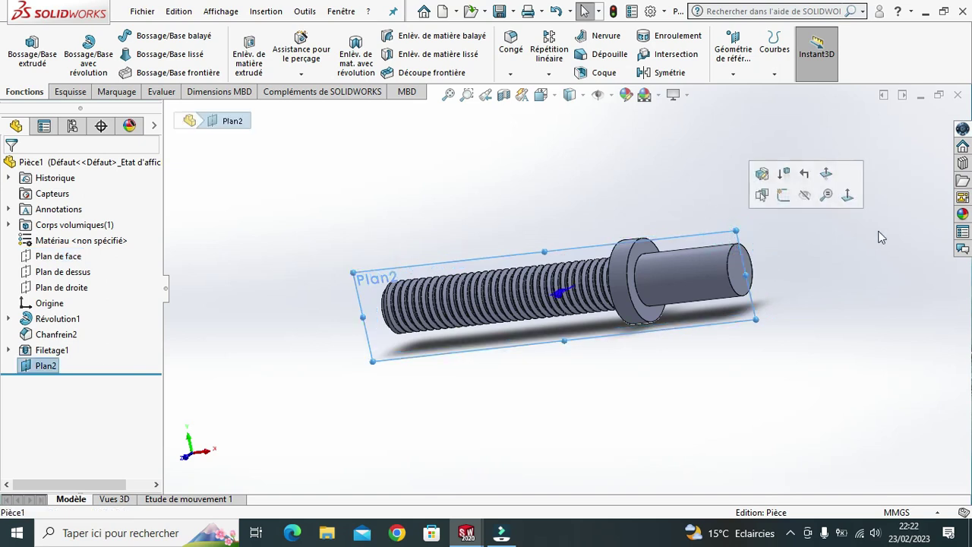
pyautogui.click(848, 196)
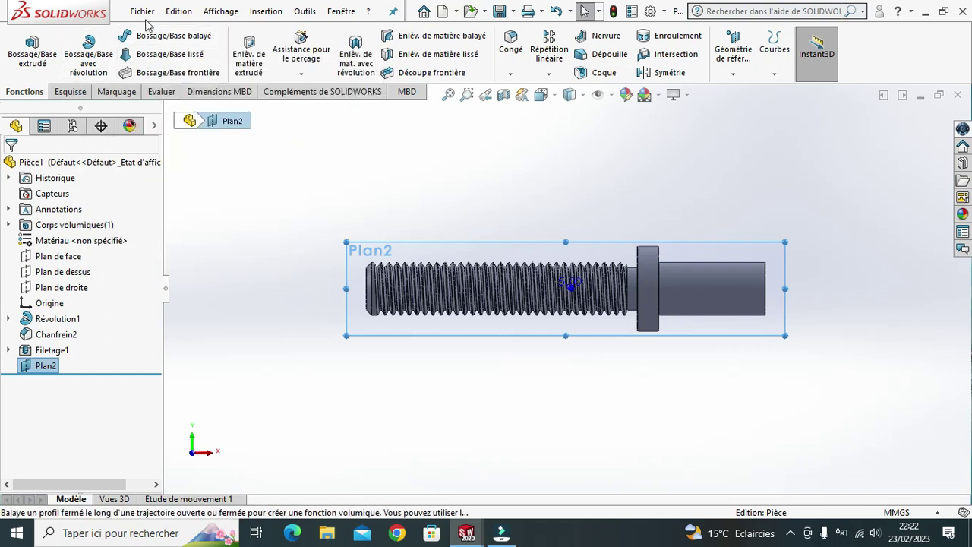
pyautogui.click(77, 94)
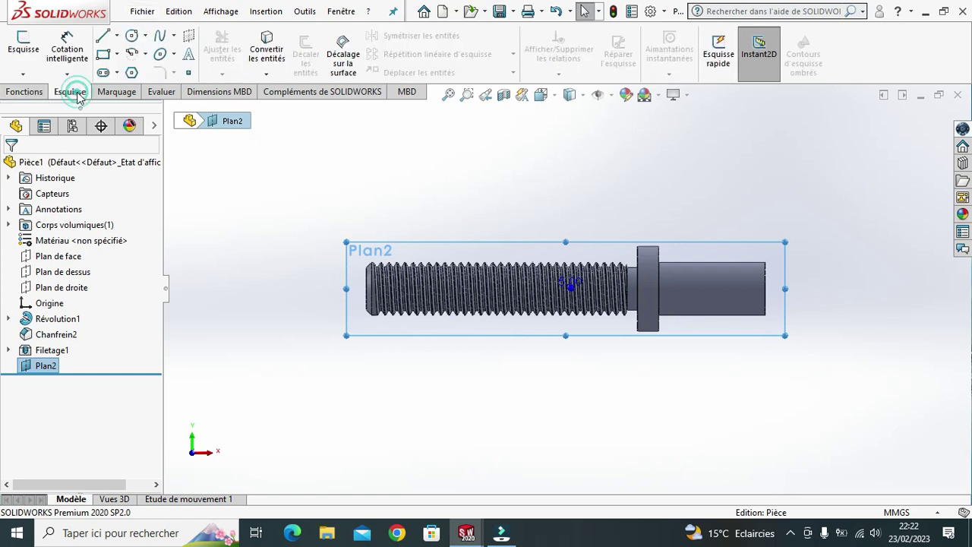
# Draw a circle on the shaft axis, centred 10 mm from the shaft's right end
pyautogui.click(130, 39)
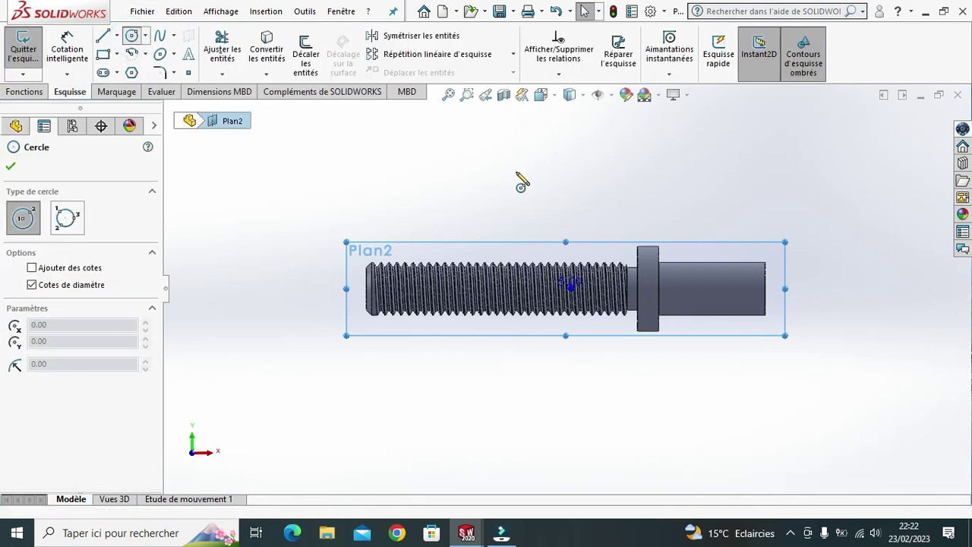
pyautogui.click(700, 290)
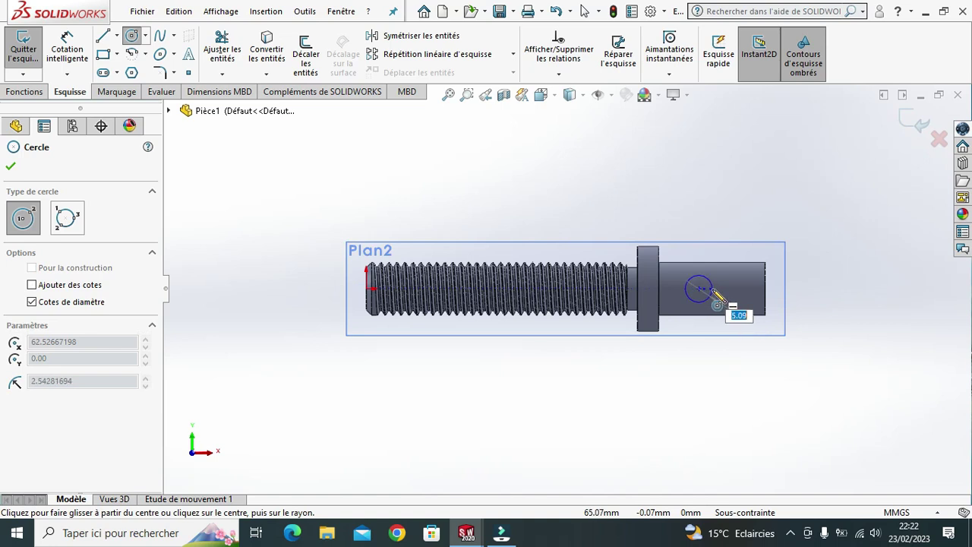
pyautogui.click(711, 293)
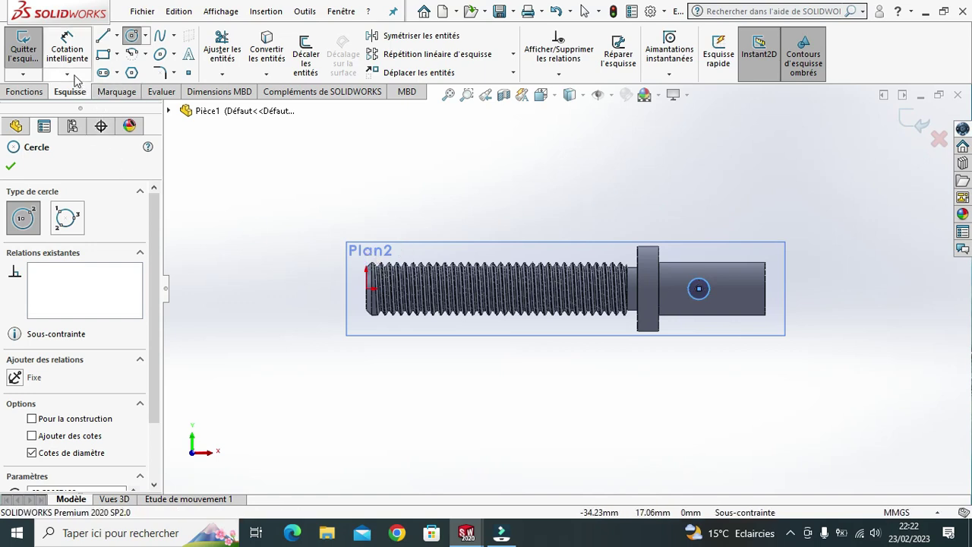
pyautogui.click(68, 54)
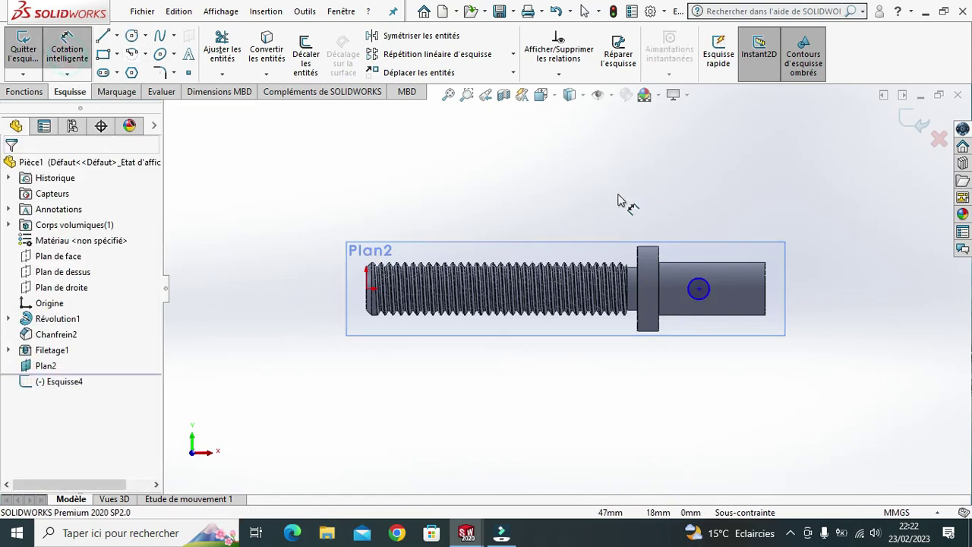
pyautogui.click(699, 290)
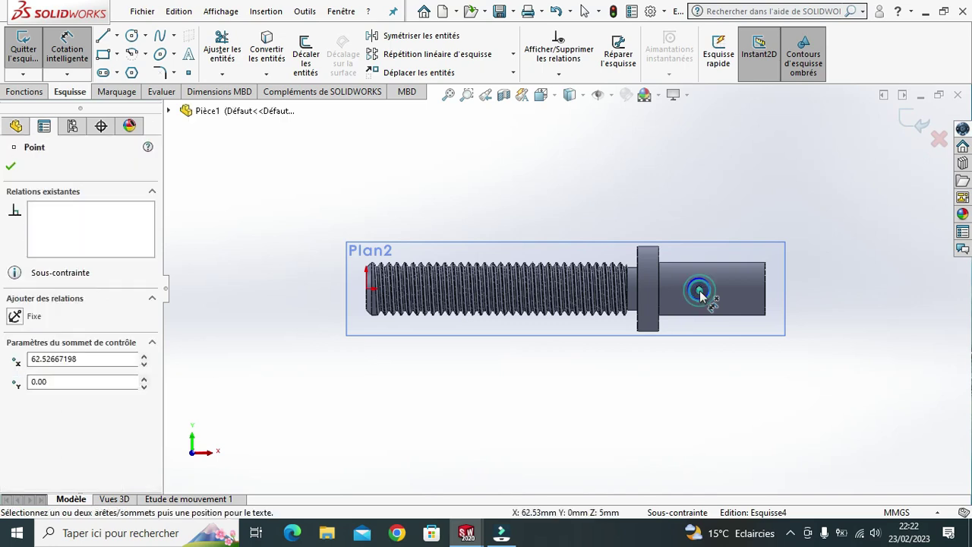
pyautogui.click(765, 298)
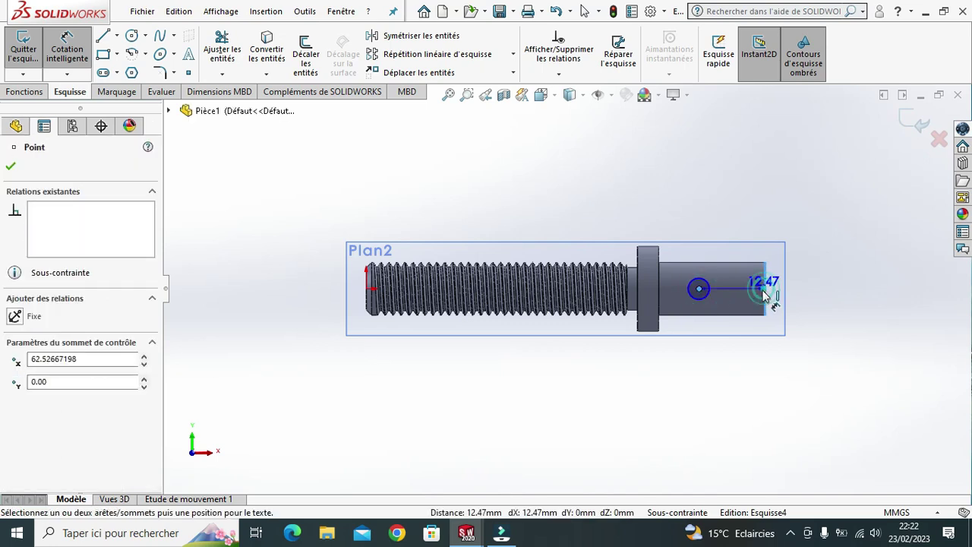
pyautogui.click(735, 371)
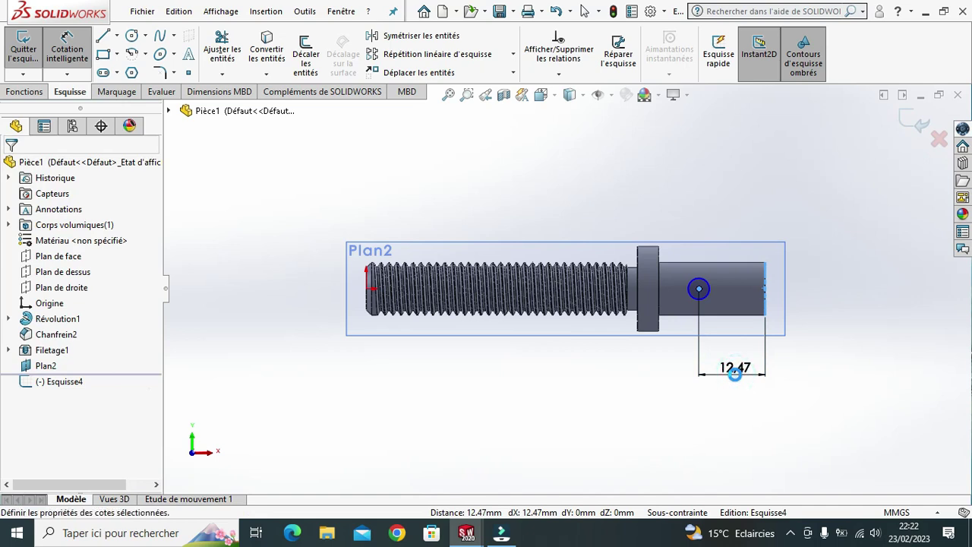
pyautogui.write('10')
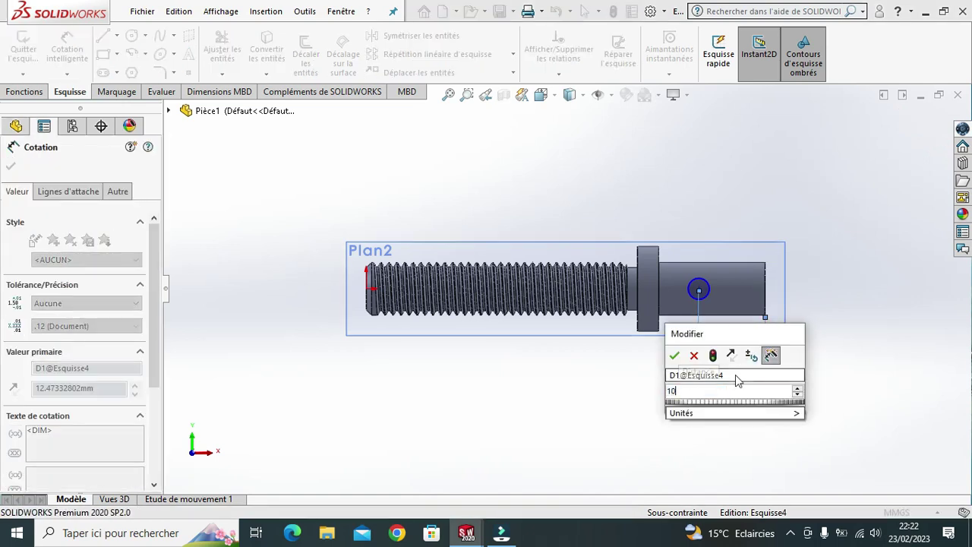
pyautogui.press('Return')
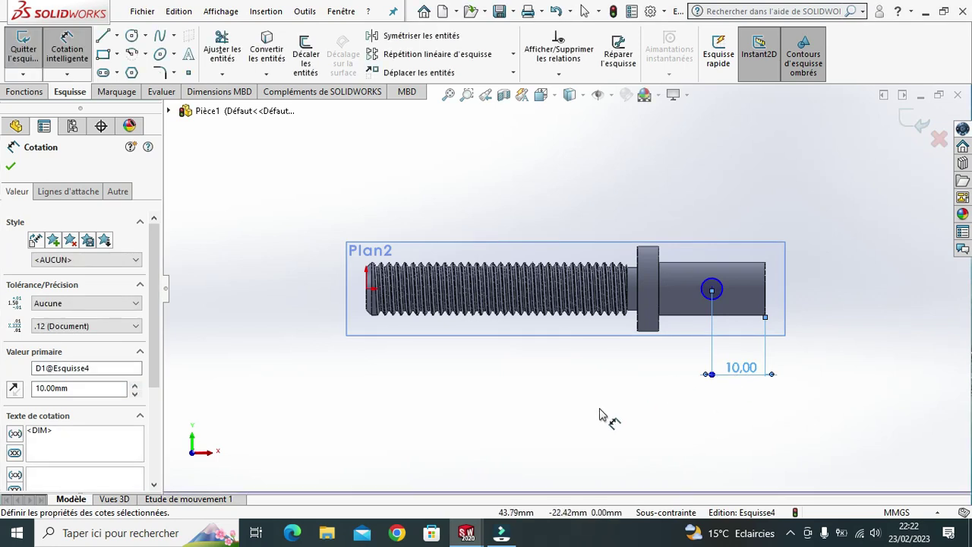
# Dimension the circle's diameter to 3 mm and finish dimensioning
pyautogui.click(721, 299)
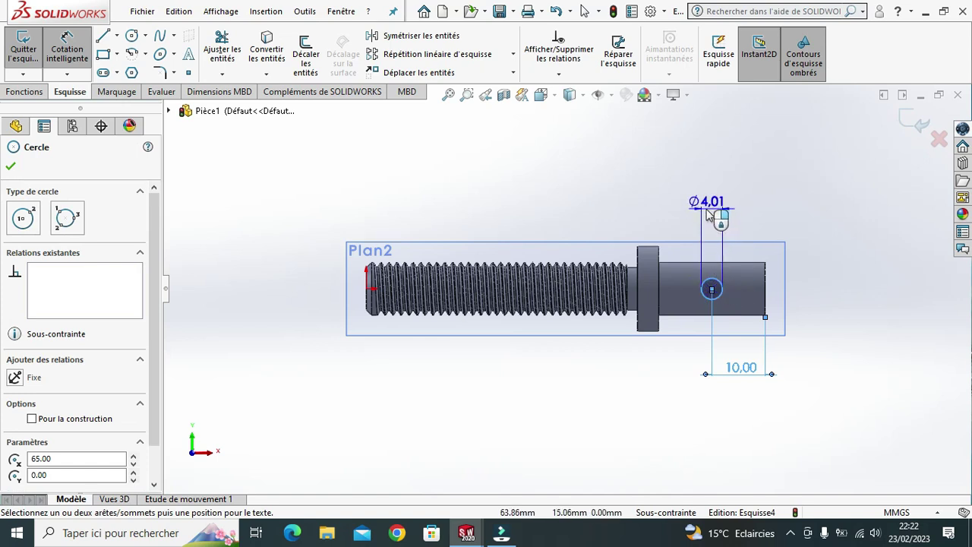
pyautogui.click(707, 214)
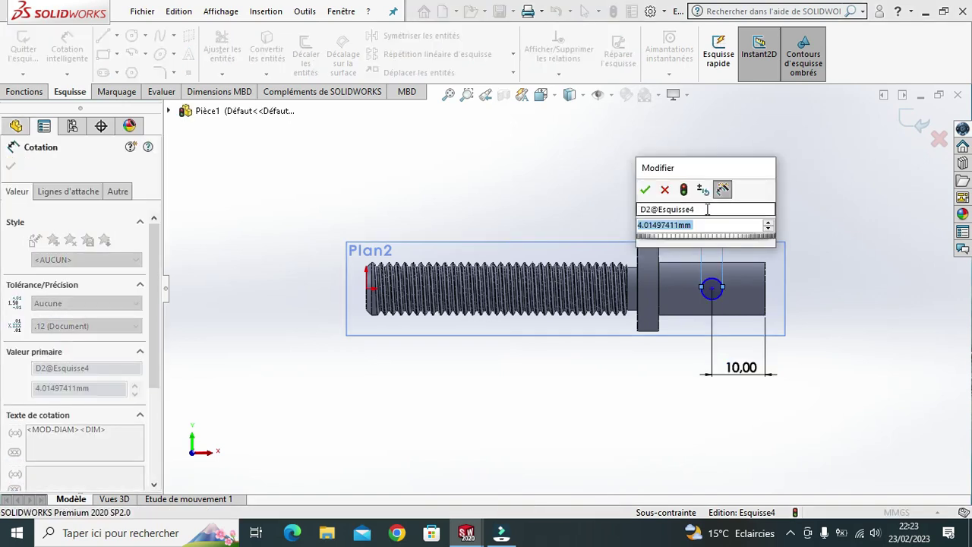
pyautogui.write('8')
pyautogui.press('Escape')
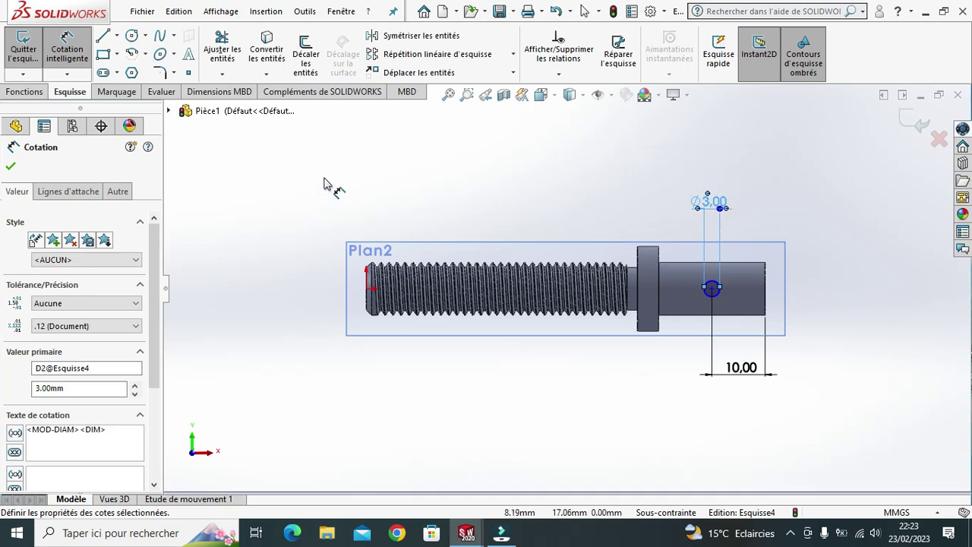
pyautogui.click(11, 166)
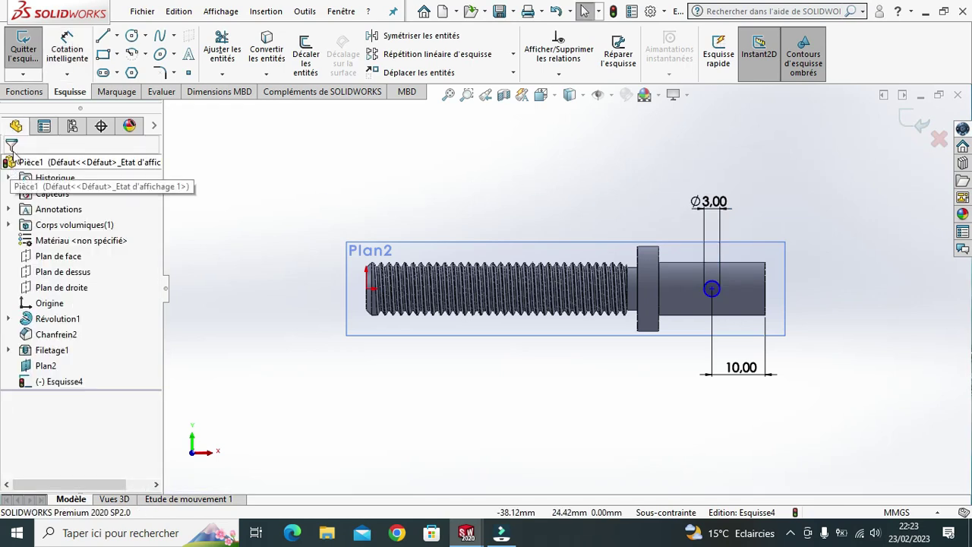
# Extrude-cut the 3 mm circle Through All (À travers tout) to pierce the shaft
pyautogui.click(24, 92)
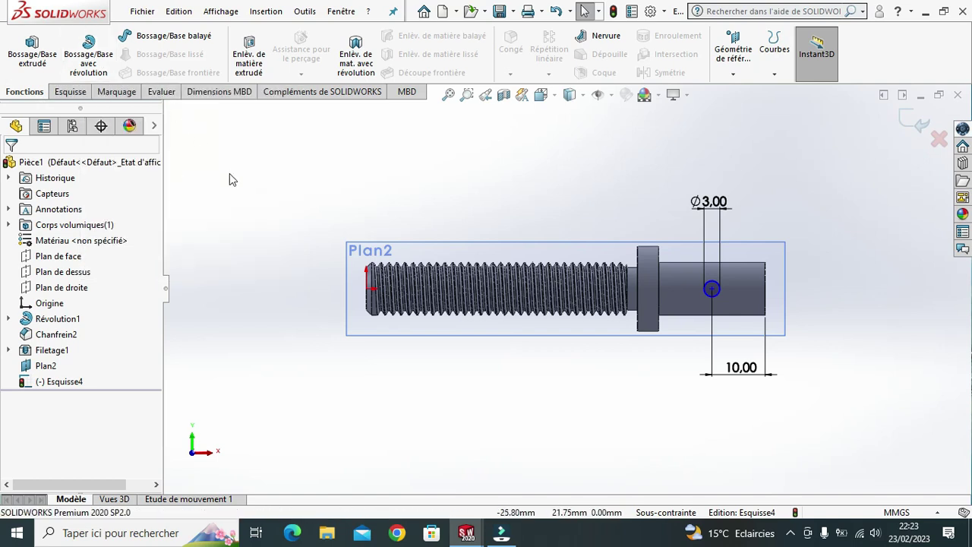
pyautogui.click(249, 55)
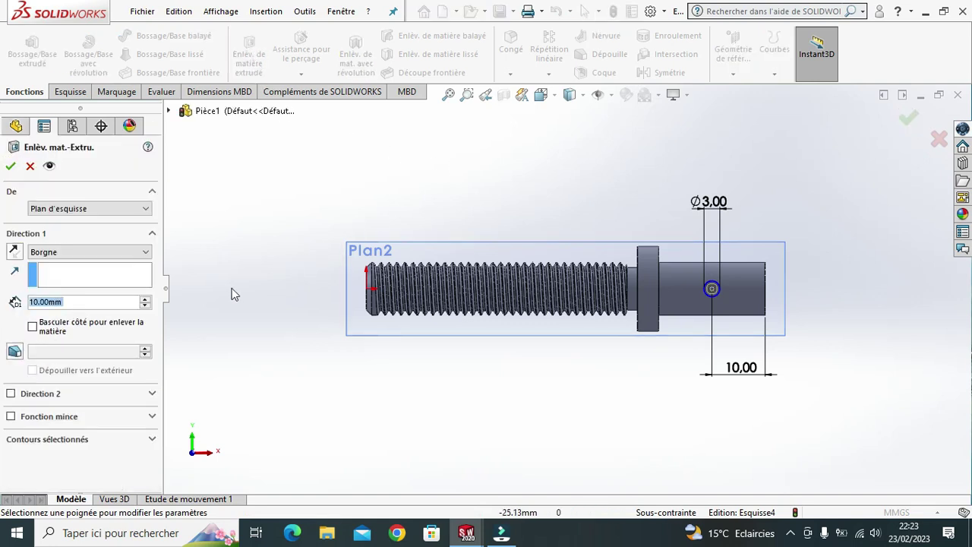
pyautogui.click(144, 253)
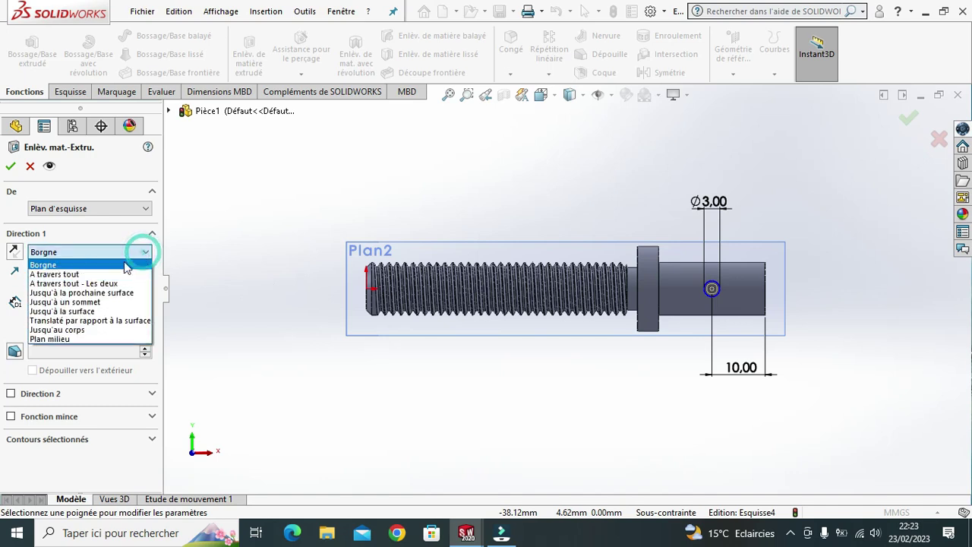
pyautogui.click(94, 275)
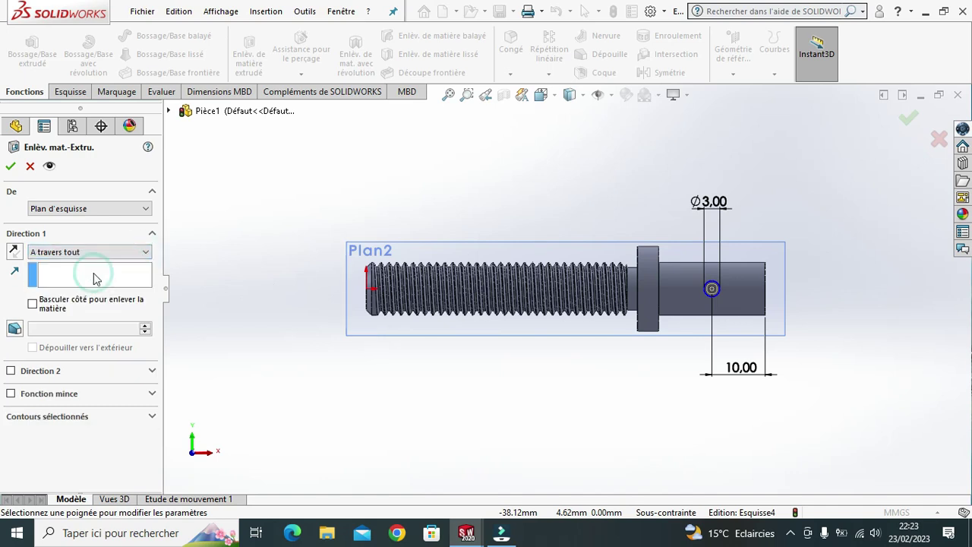
pyautogui.click(11, 167)
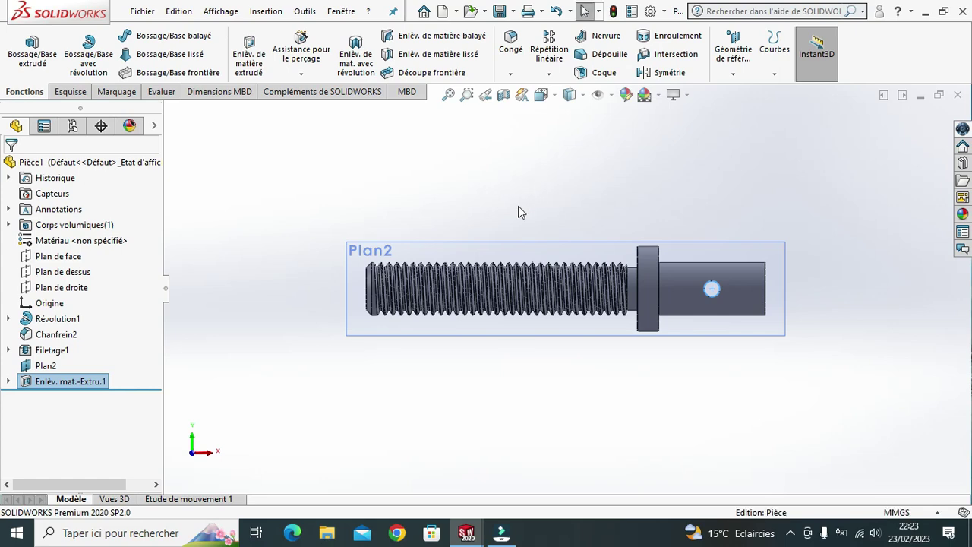
# Orbit the screw to a 3D view and expand the appearance categories in the Appearances pane
pyautogui.moveTo(730, 166); pyautogui.dragTo(682, 227, button='middle')
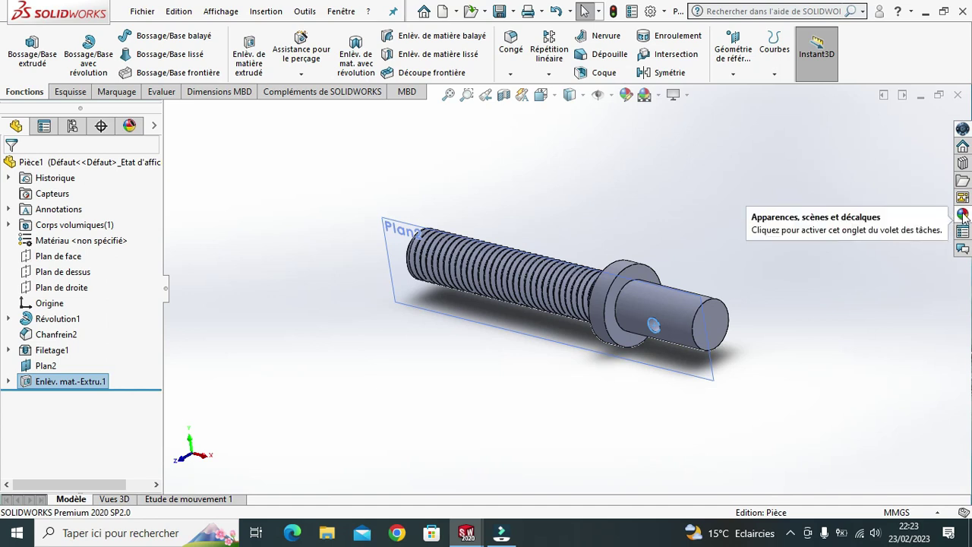
pyautogui.click(962, 214)
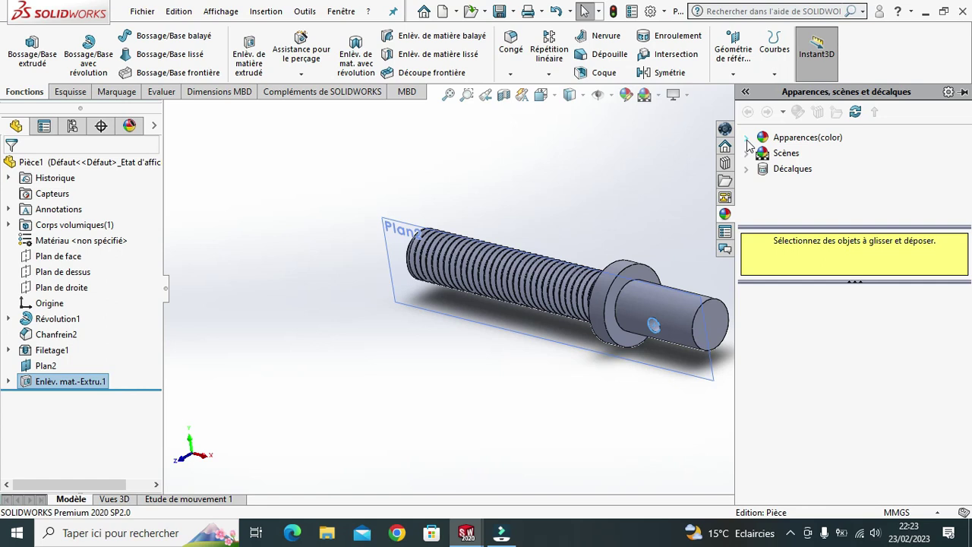
pyautogui.click(748, 142)
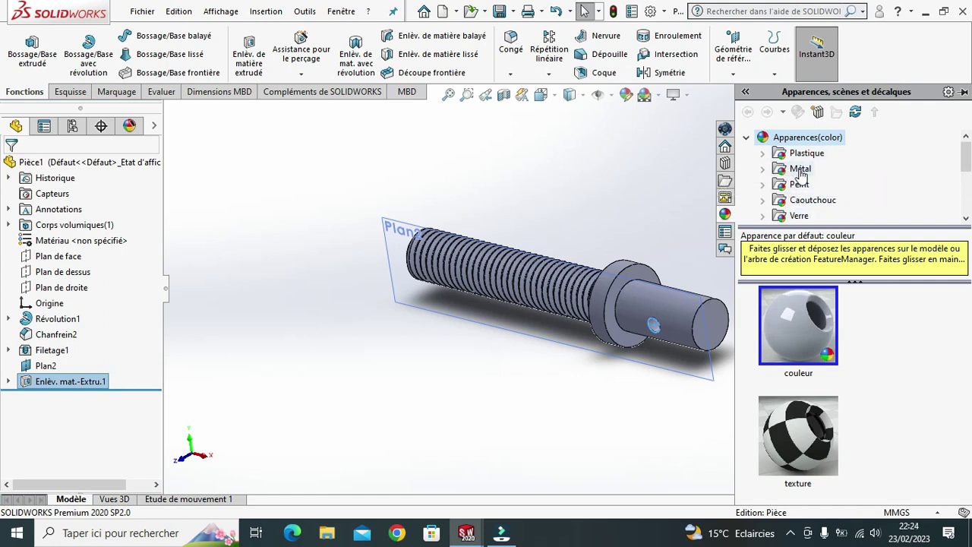
# Apply the Métal > Acier 'acier poli' appearance to the screw's solid body
pyautogui.click(766, 169)
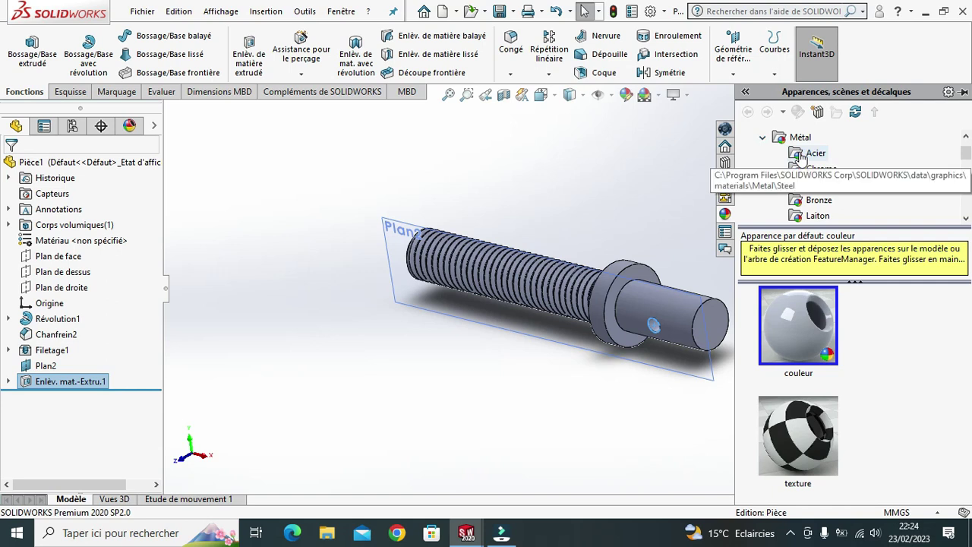
pyautogui.click(801, 155)
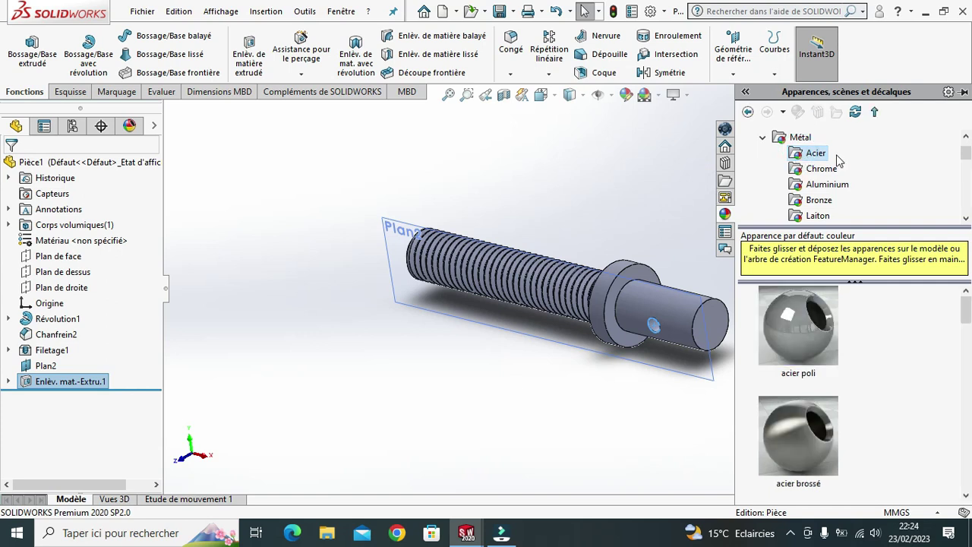
pyautogui.moveTo(799, 326)
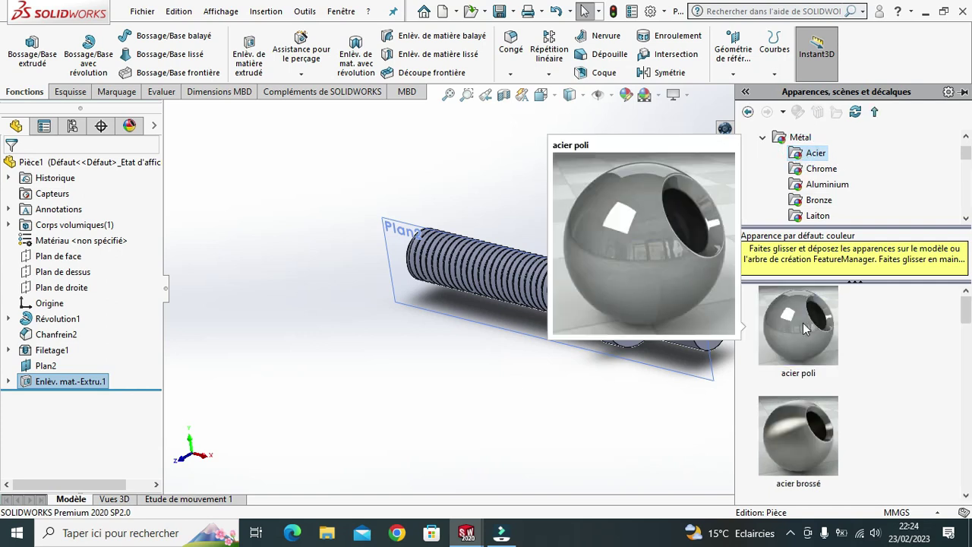
pyautogui.moveTo(804, 323)
pyautogui.mouseDown()
pyautogui.moveTo(86, 249)
pyautogui.moveTo(84, 226)
pyautogui.mouseUp()
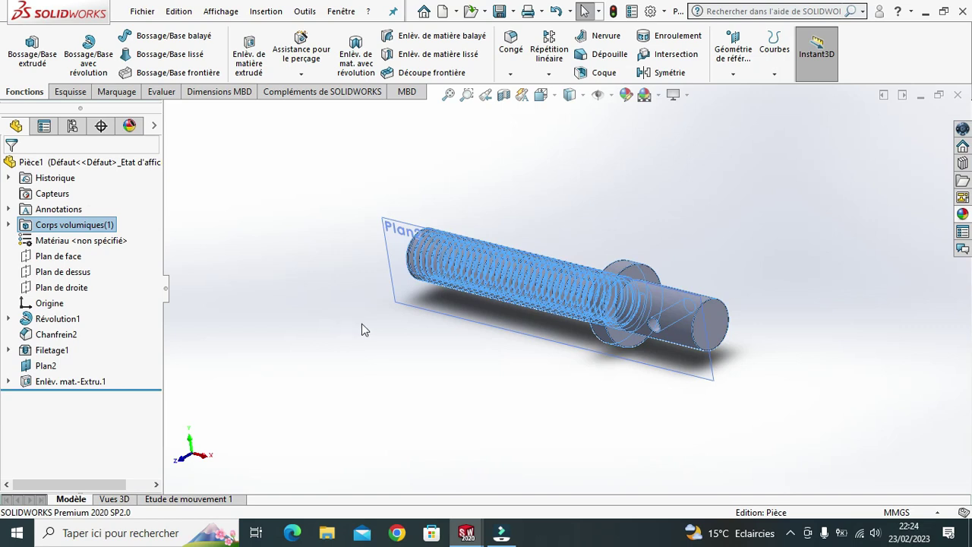
pyautogui.click(963, 215)
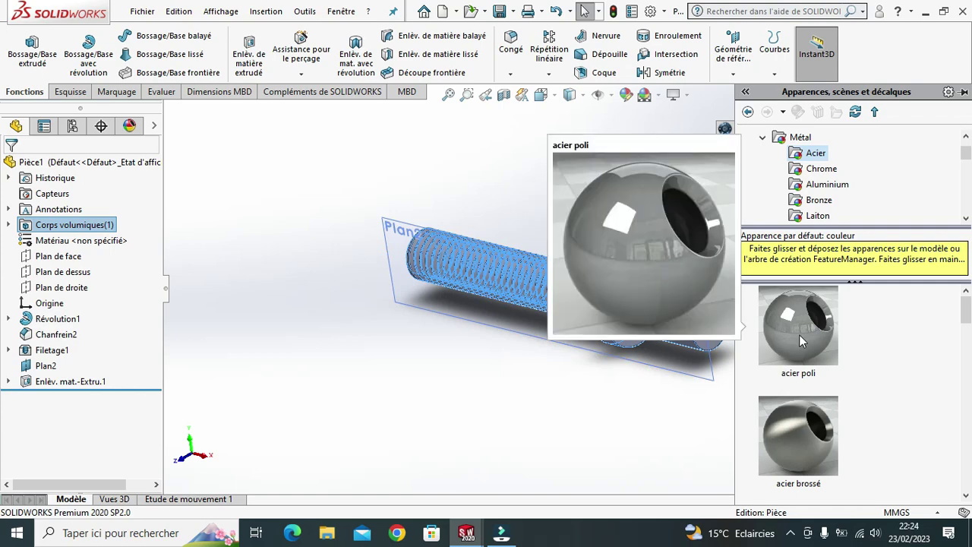
pyautogui.moveTo(802, 340); pyautogui.dragTo(104, 222)
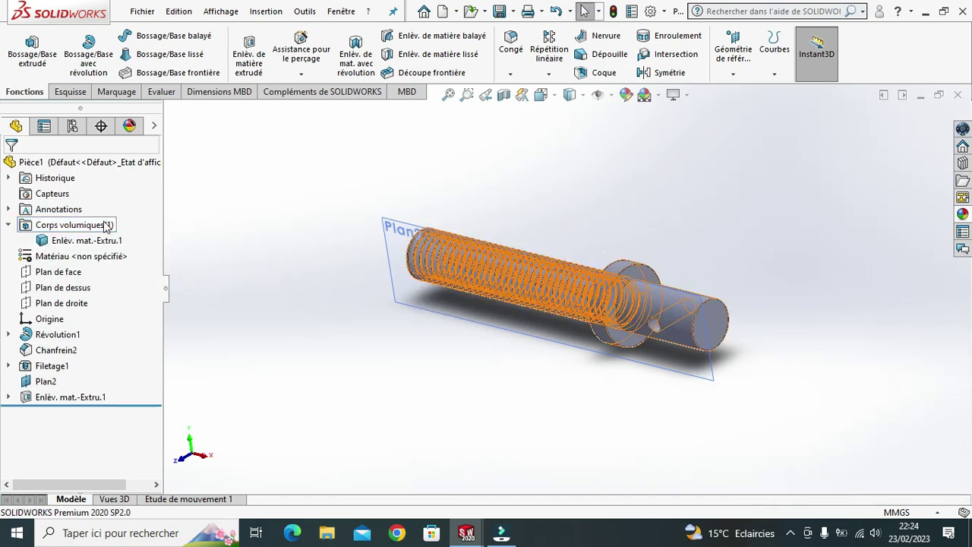